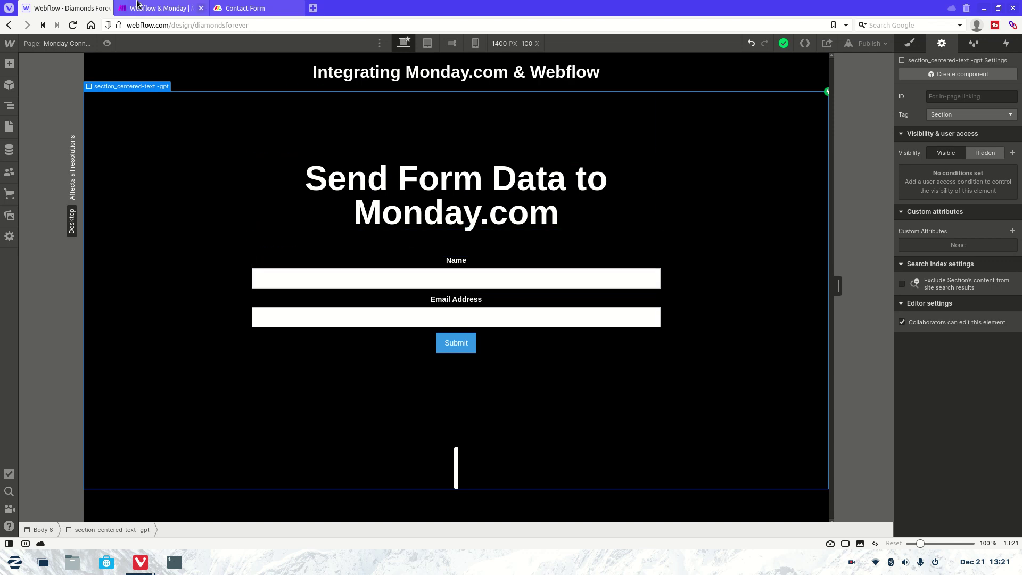
Review the Webflow Watch Events → Monday Create an Item scenario, then view the Contact Form board
click(137, 6)
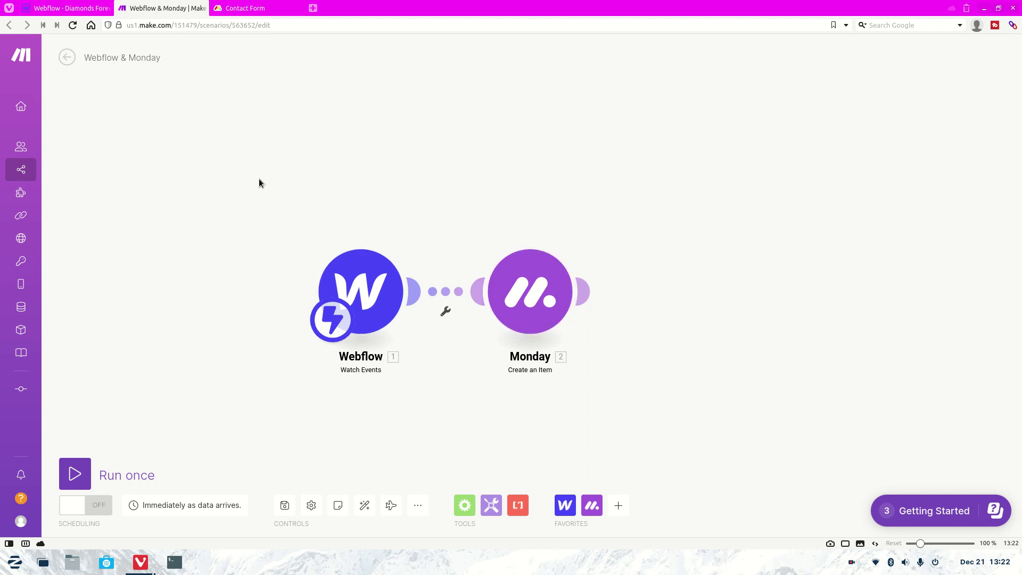
click(244, 8)
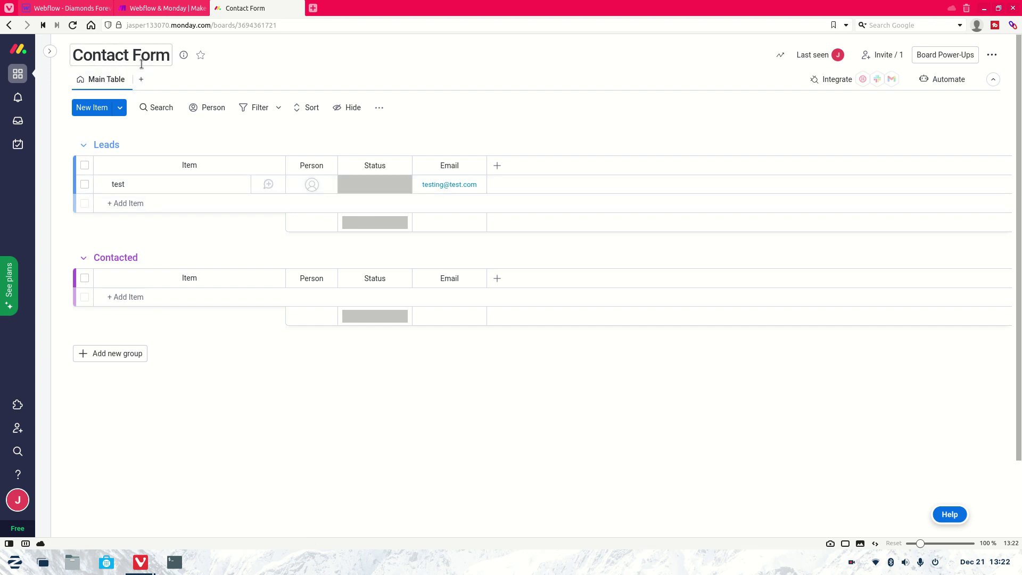
Delete the Monday module and then the Webflow trigger module from the Webflow & Monday scenario
click(163, 8)
right_click(525, 277)
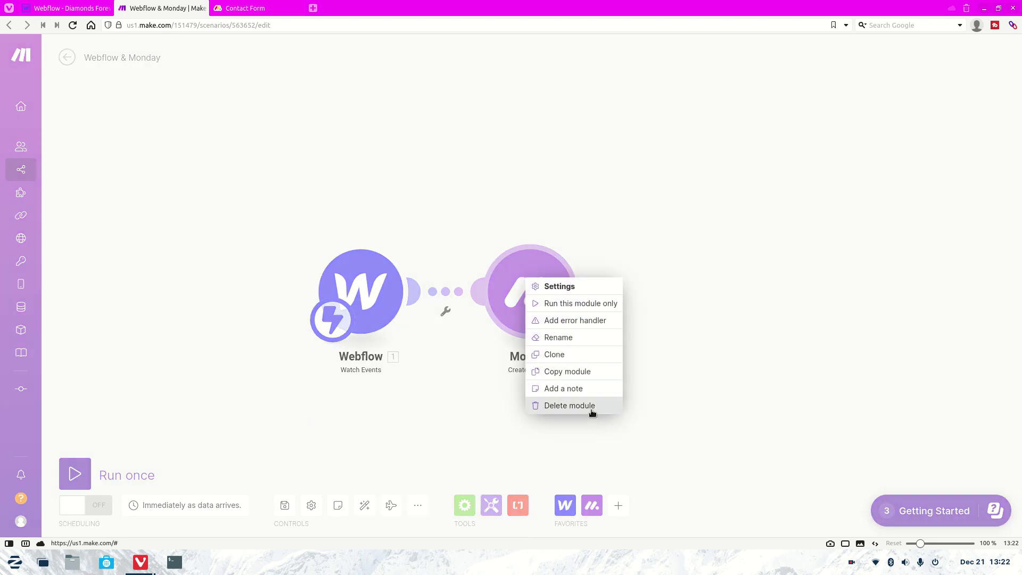
click(572, 405)
right_click(372, 285)
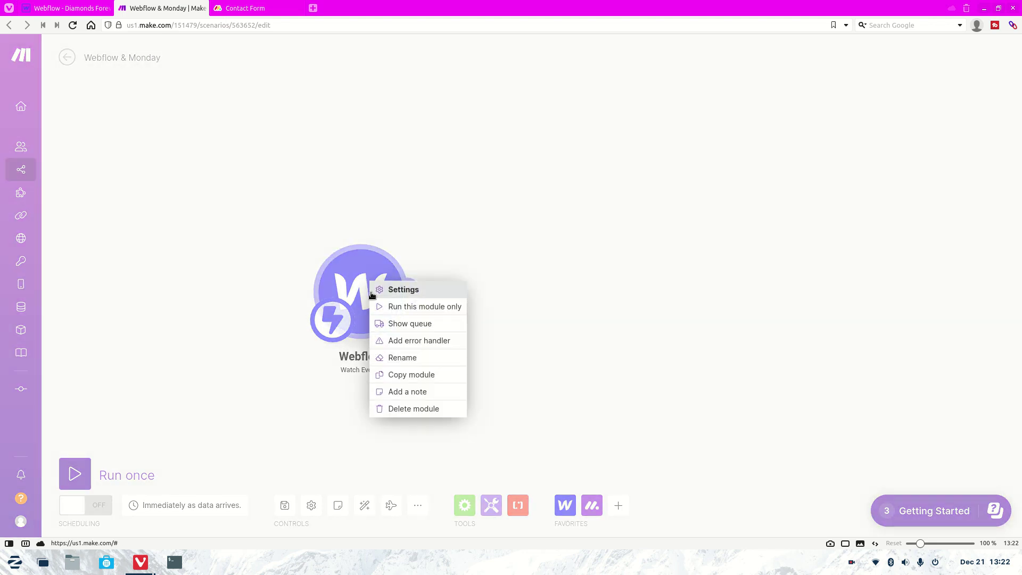
click(412, 407)
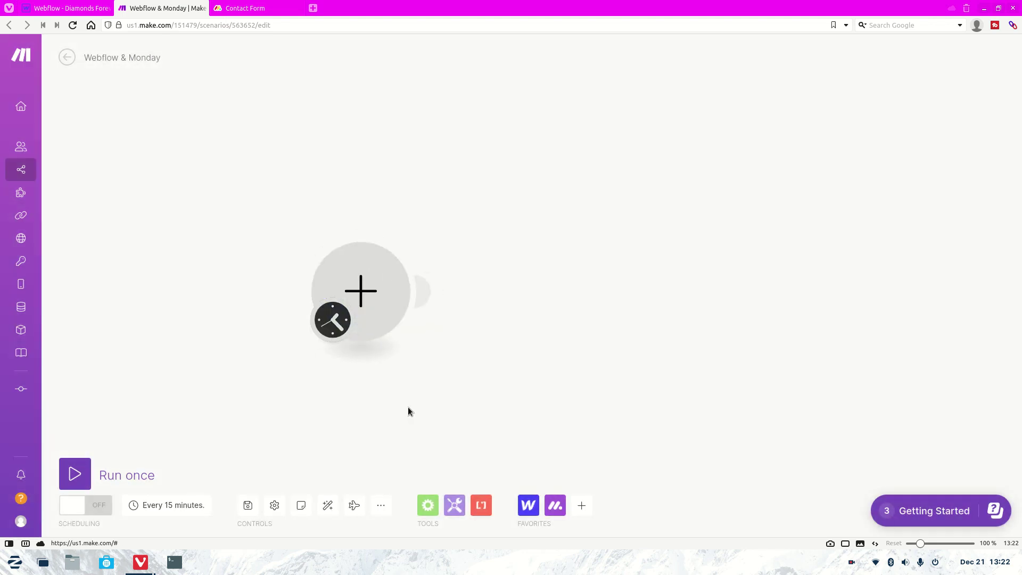
Select the Webflow form and clear the old webhook URL from its Action field
click(80, 7)
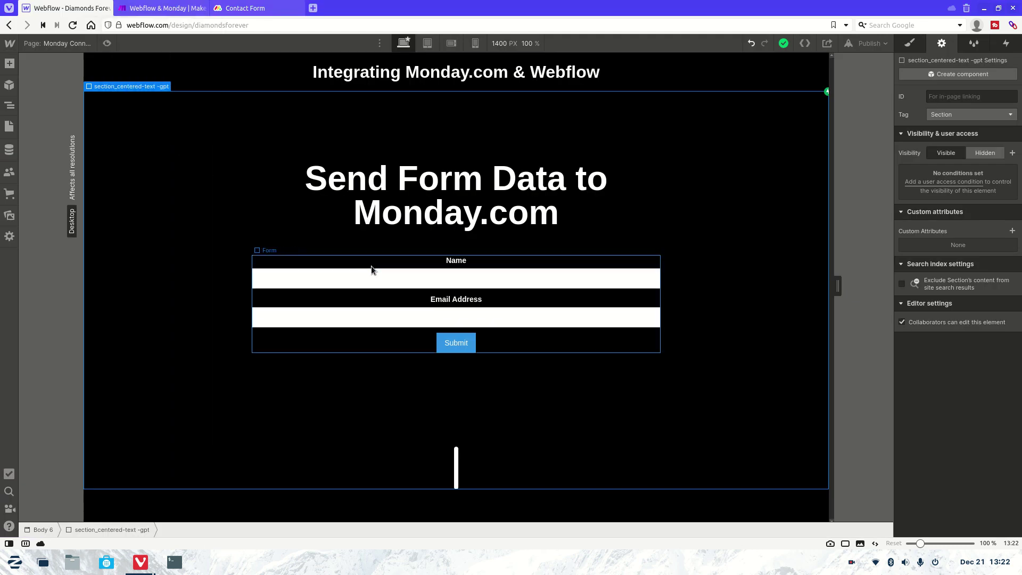
click(411, 292)
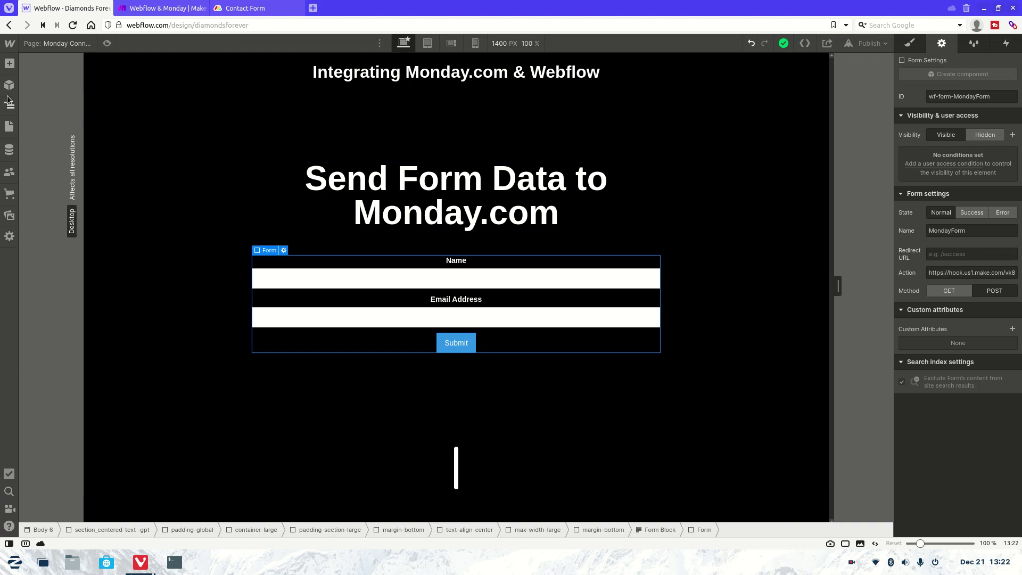
triple_click(986, 269)
key(BackSpace)
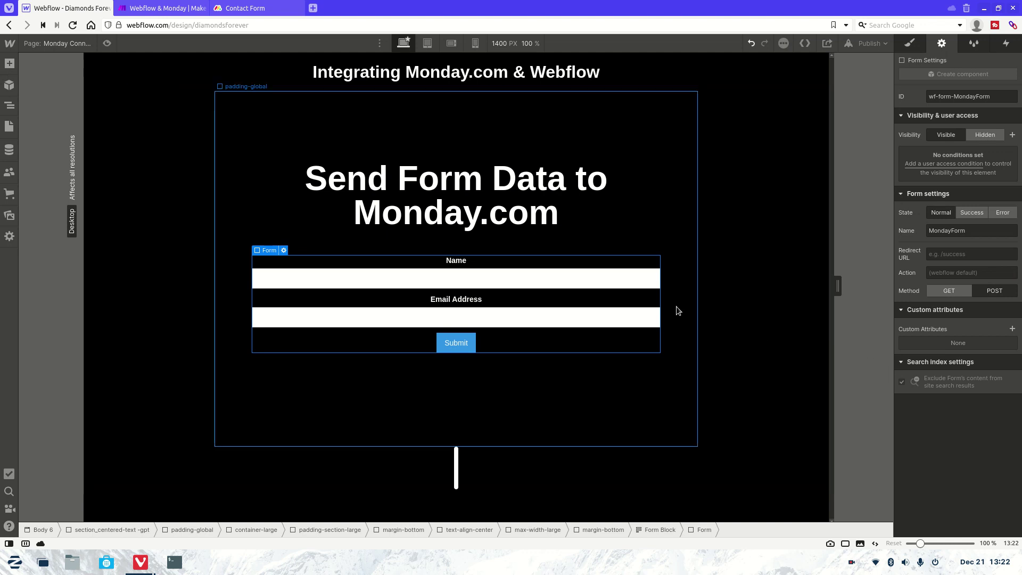
mouse_move(163, 4)
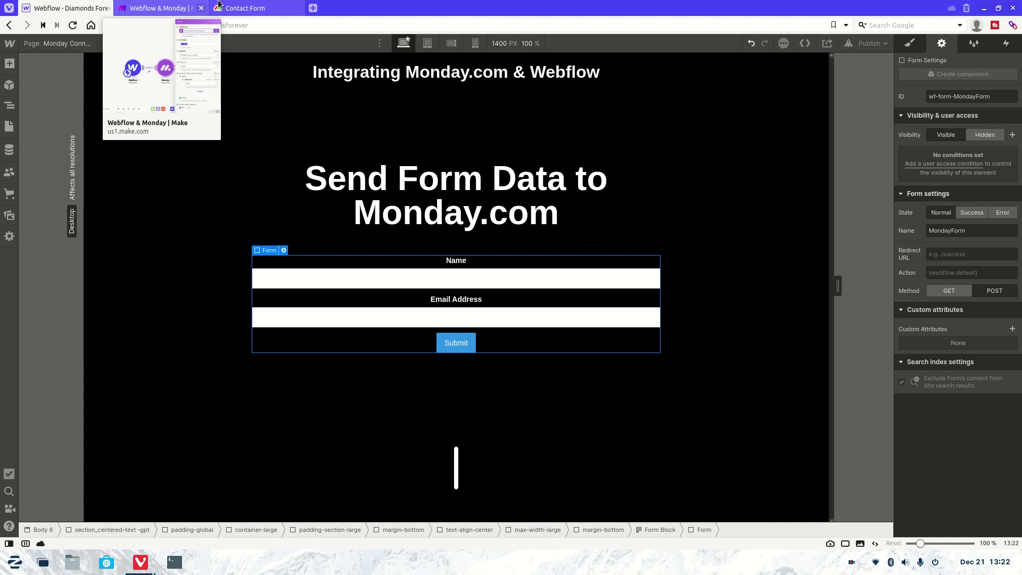
click(218, 4)
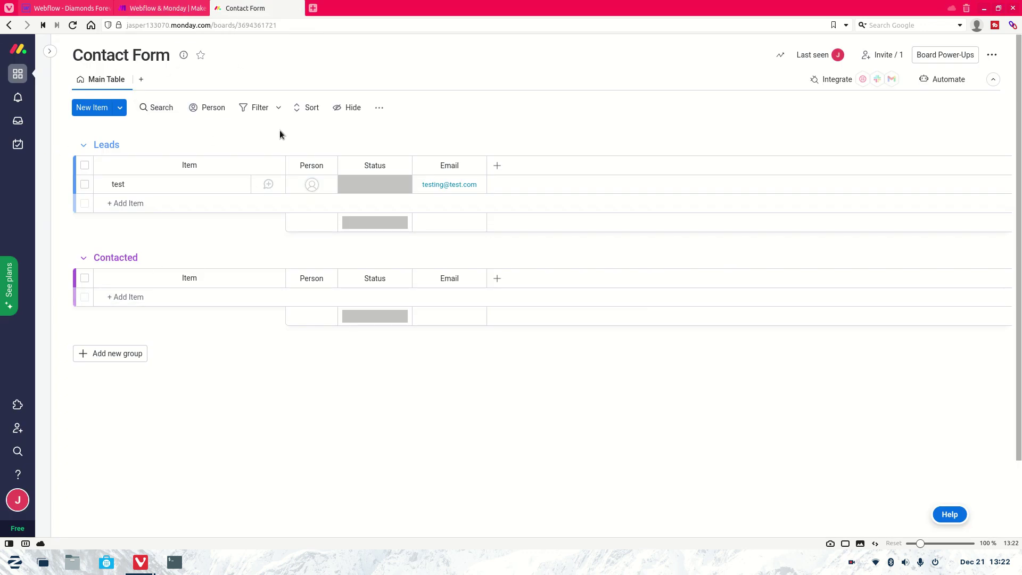
Add a Webflow Watch Events trigger as the first module, selecting My Site webhook
click(181, 5)
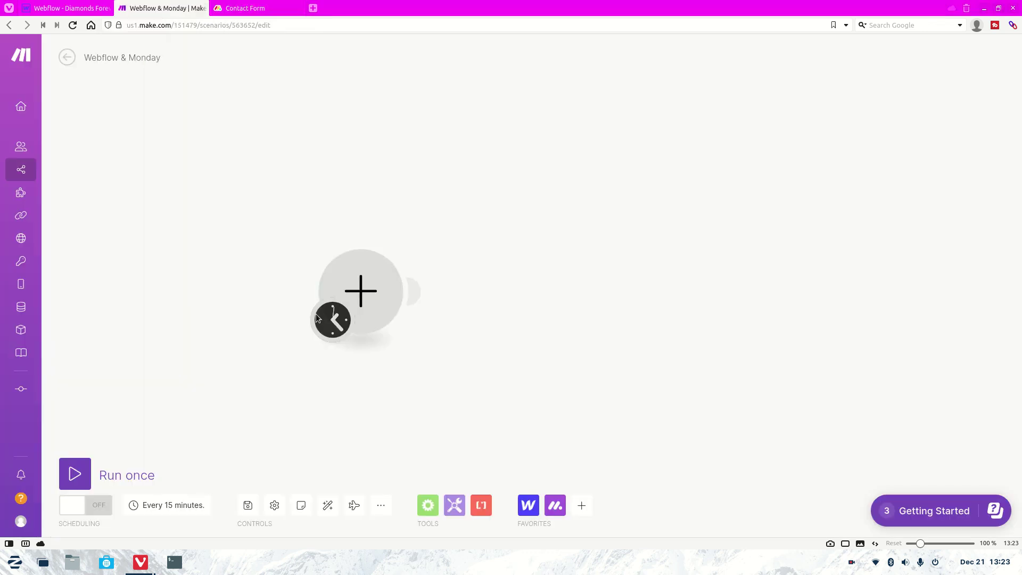
click(361, 290)
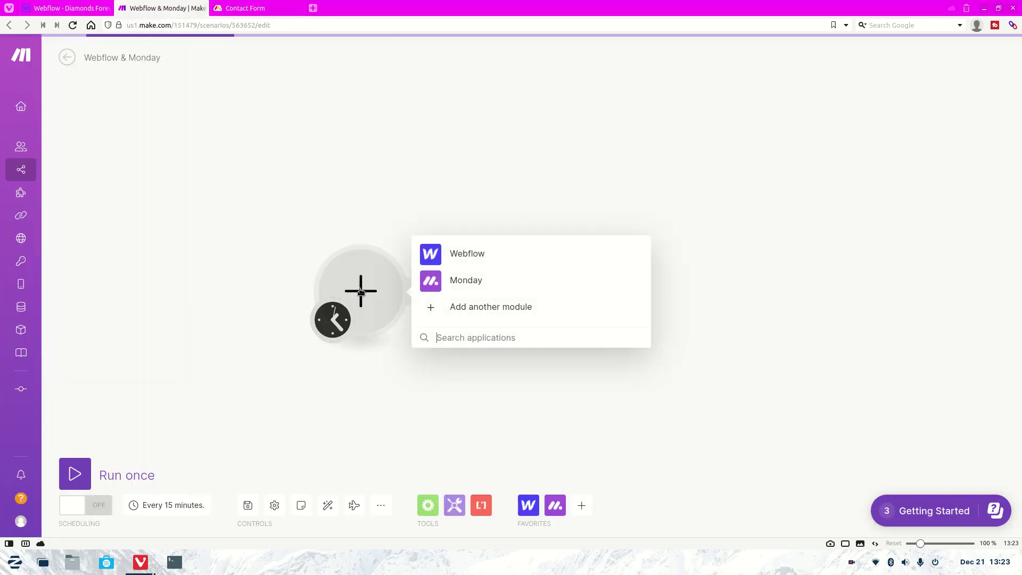
click(479, 253)
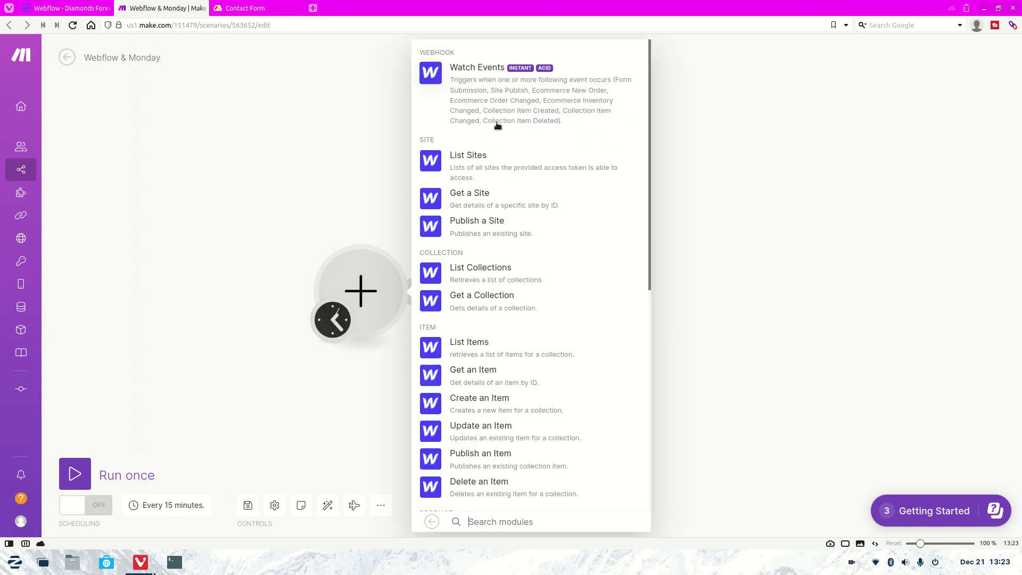
click(478, 96)
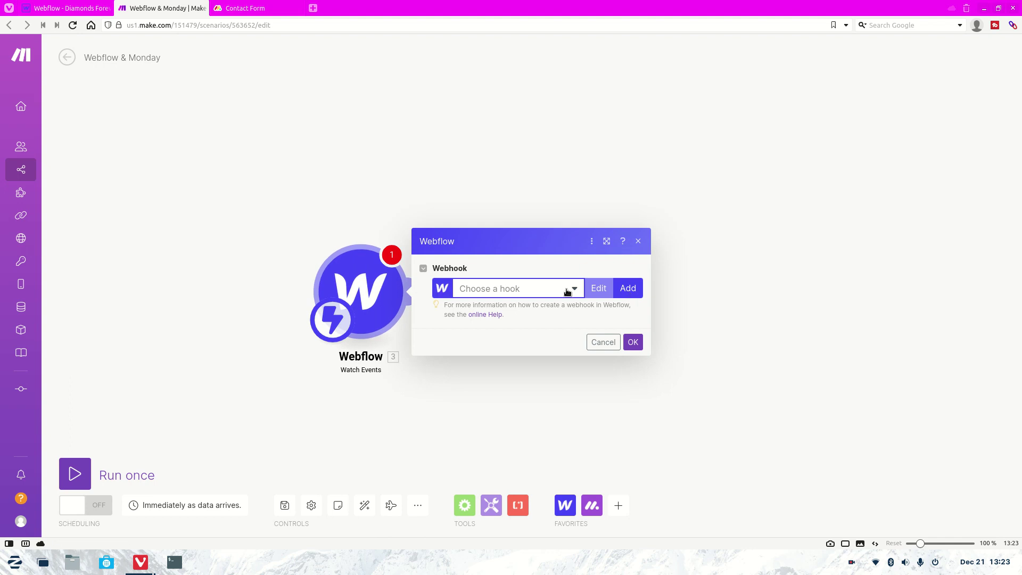
click(567, 291)
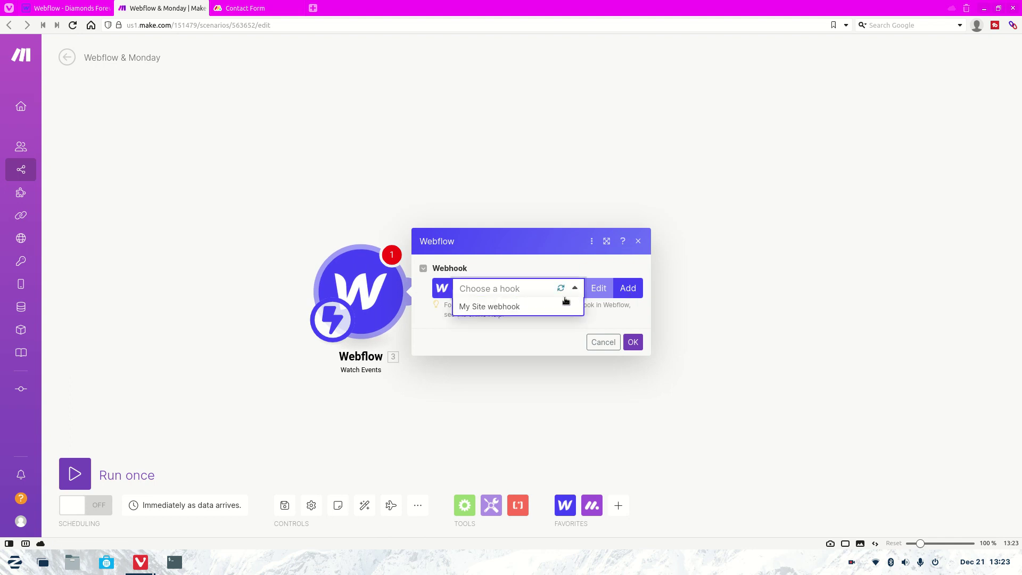
click(539, 307)
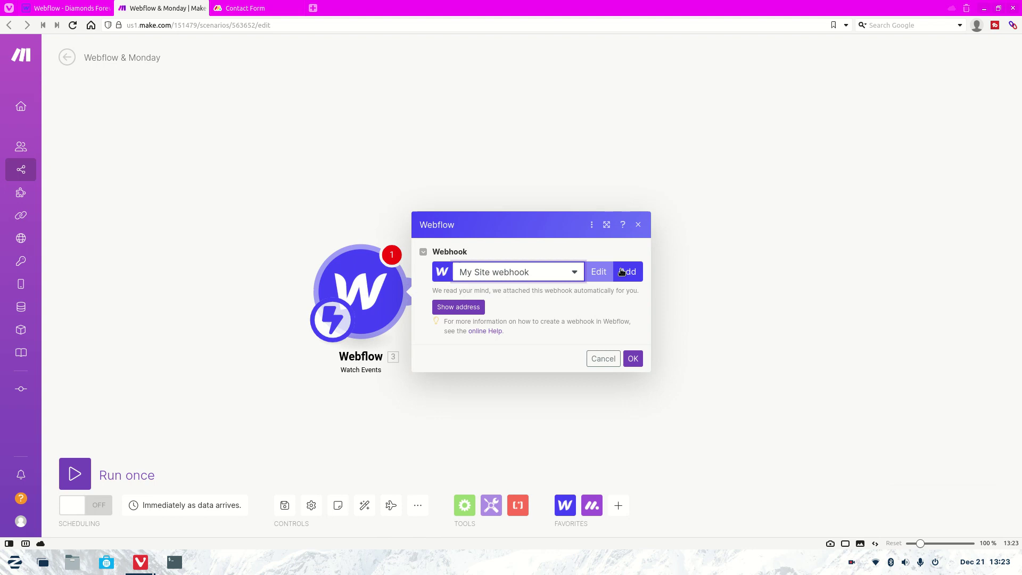
Create a new webhook for the Diamonds Forever site with trigger type Form Submission
click(621, 272)
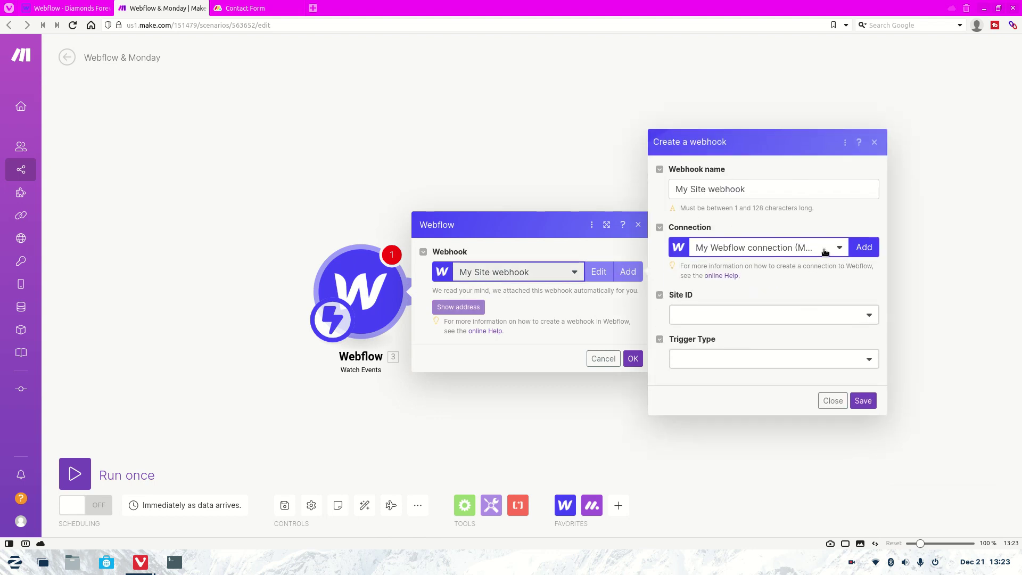
click(794, 319)
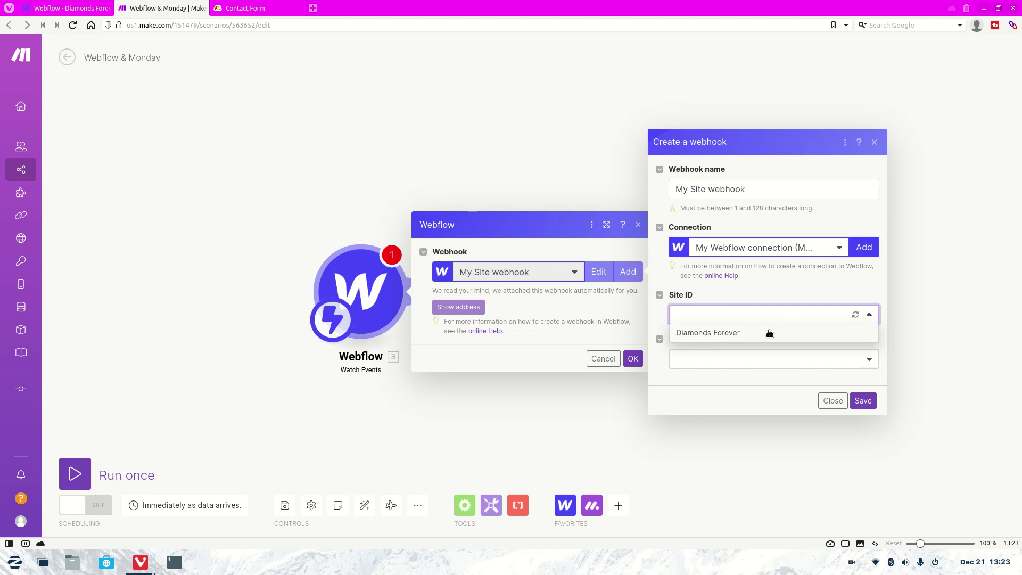
click(770, 334)
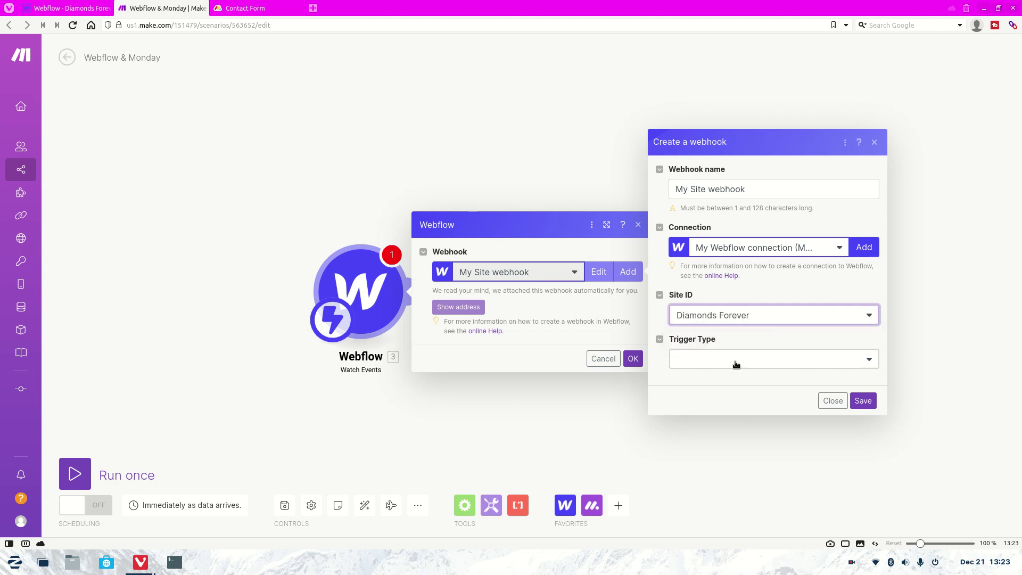
click(736, 364)
click(734, 377)
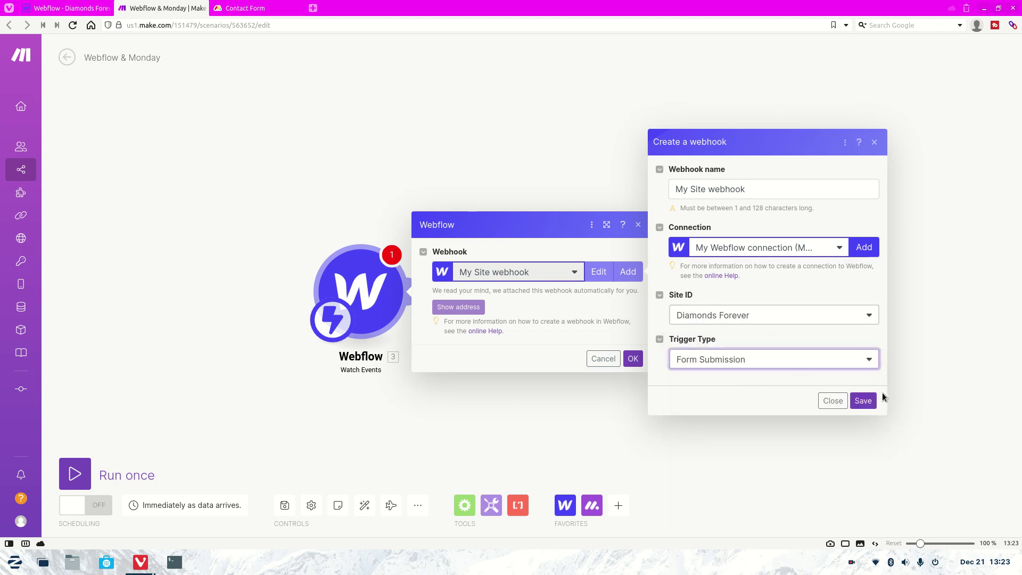
click(863, 400)
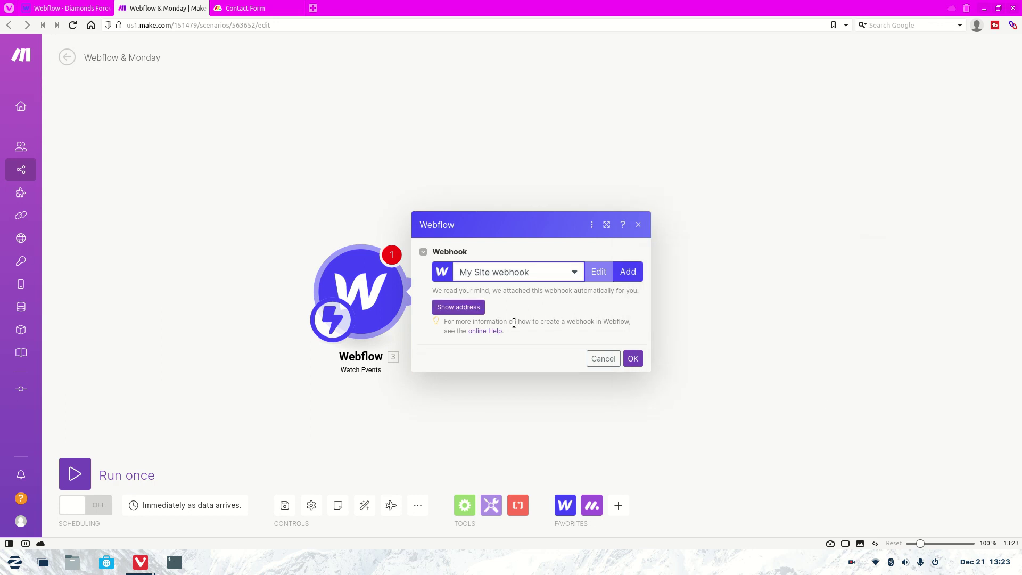
Copy the webhook address and paste it into the Webflow form's Action field
click(460, 308)
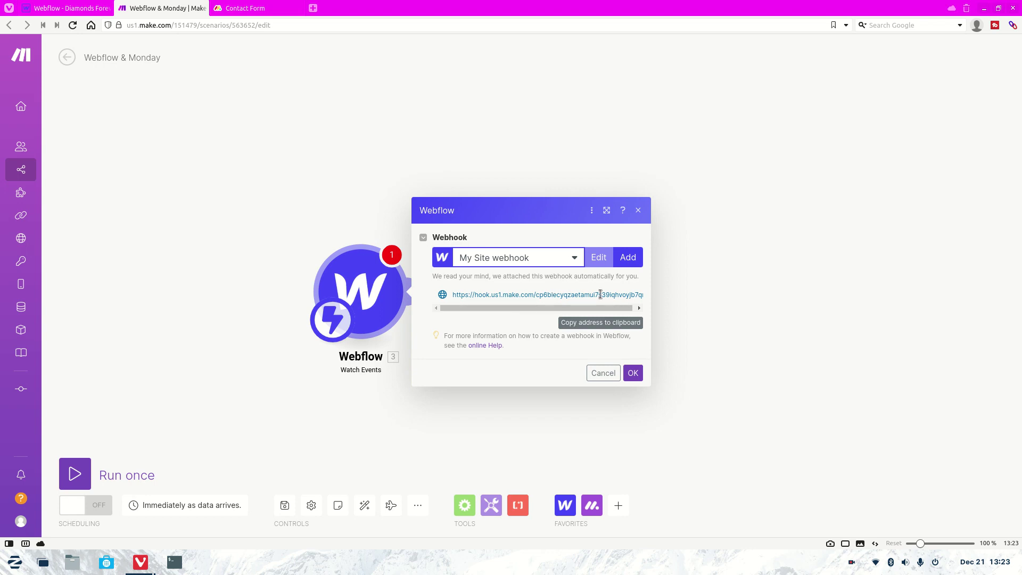
click(593, 323)
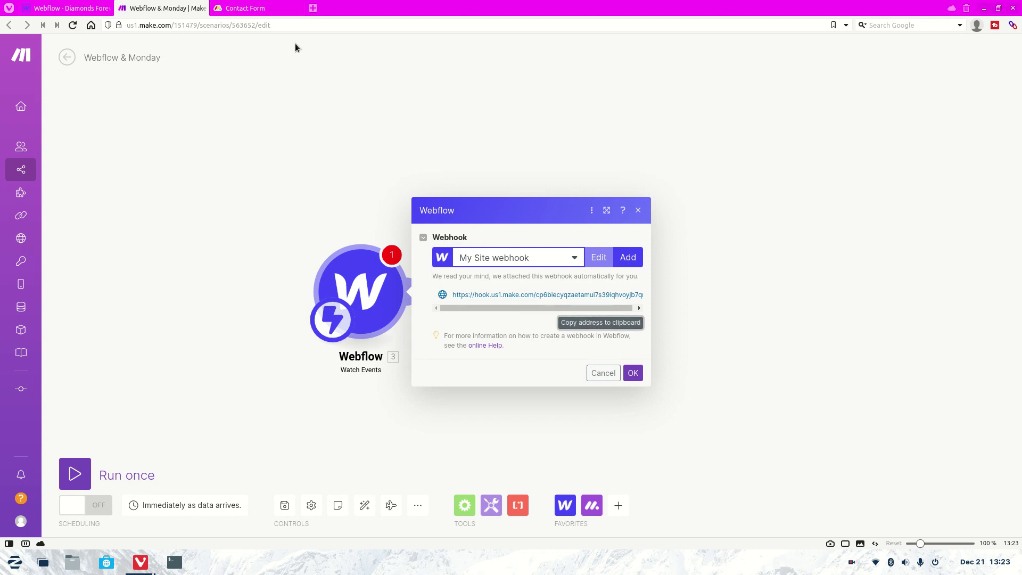
click(67, 8)
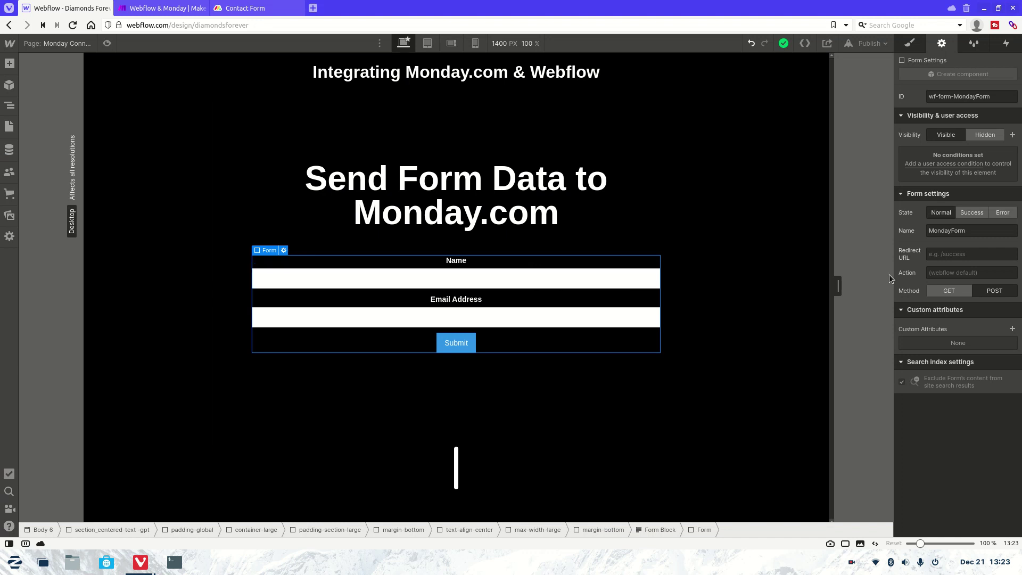
click(967, 272)
key(ctrl+v)
click(956, 415)
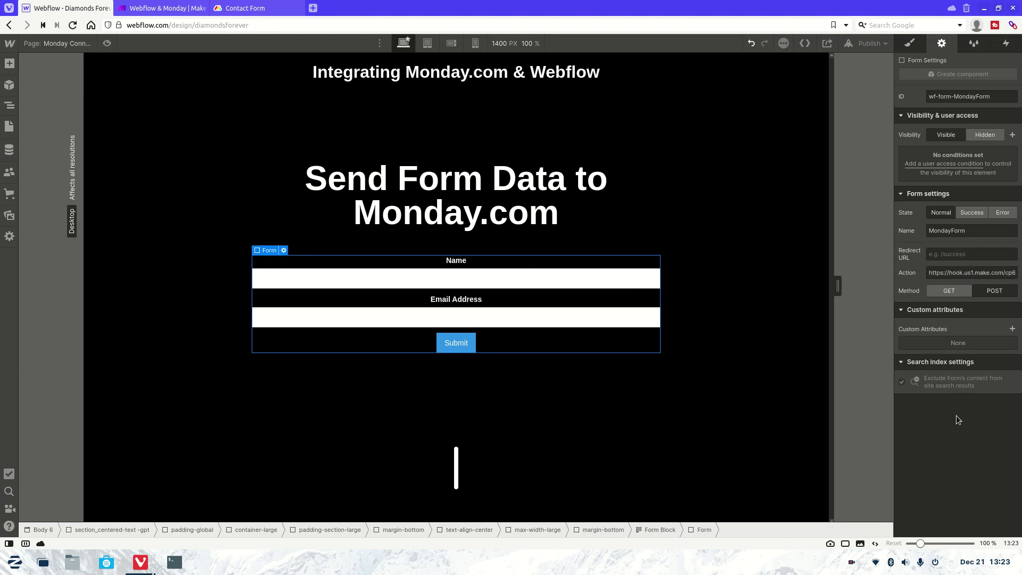
Confirm the webhook and add a Monday Create an Item module after the Webflow trigger
click(172, 5)
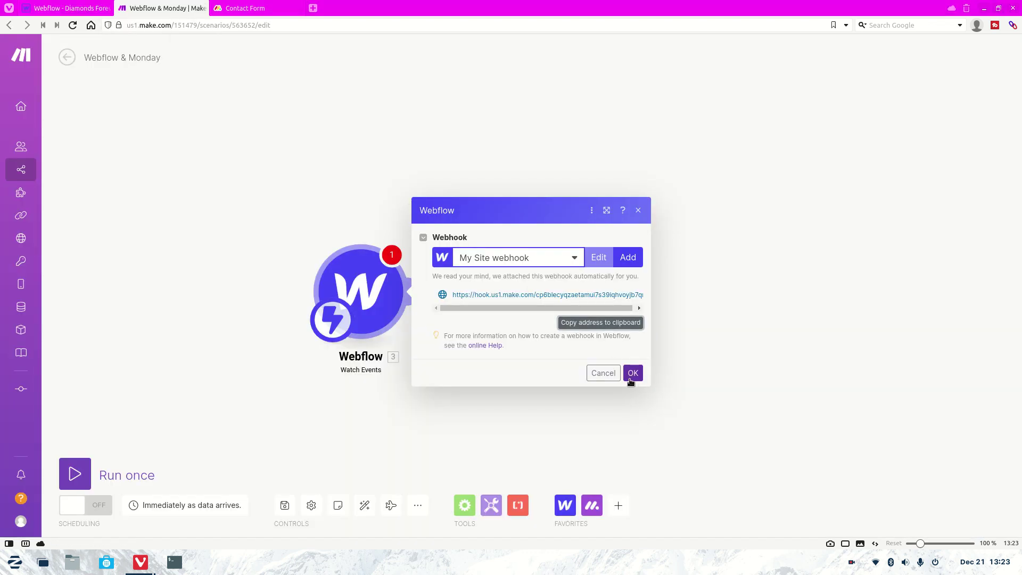
click(632, 373)
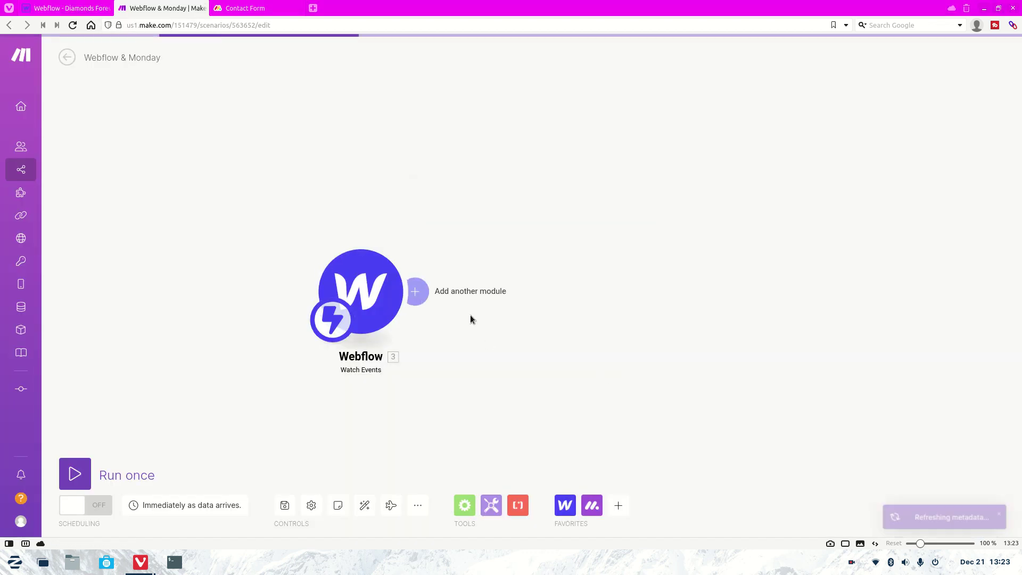
click(416, 297)
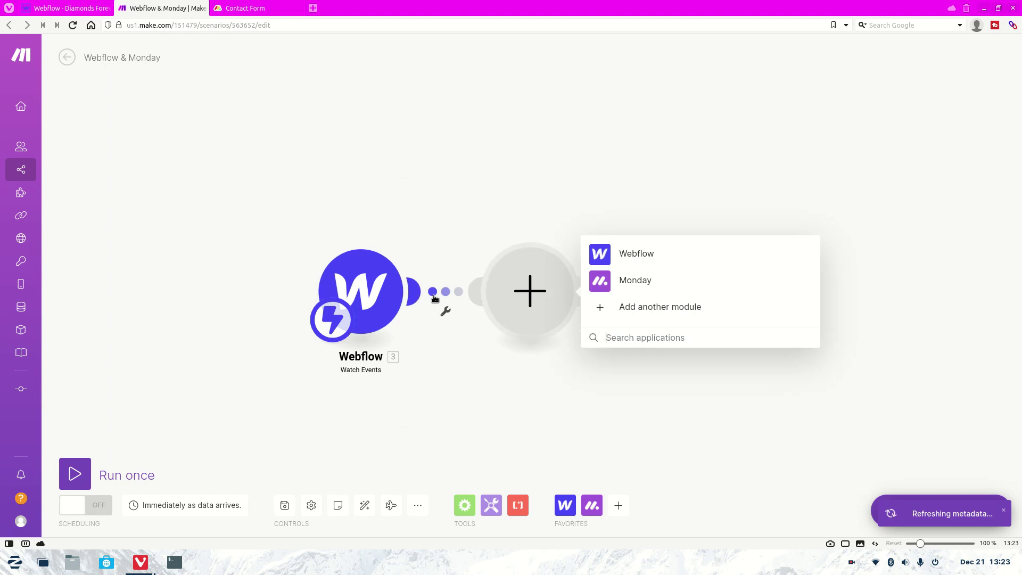
click(633, 280)
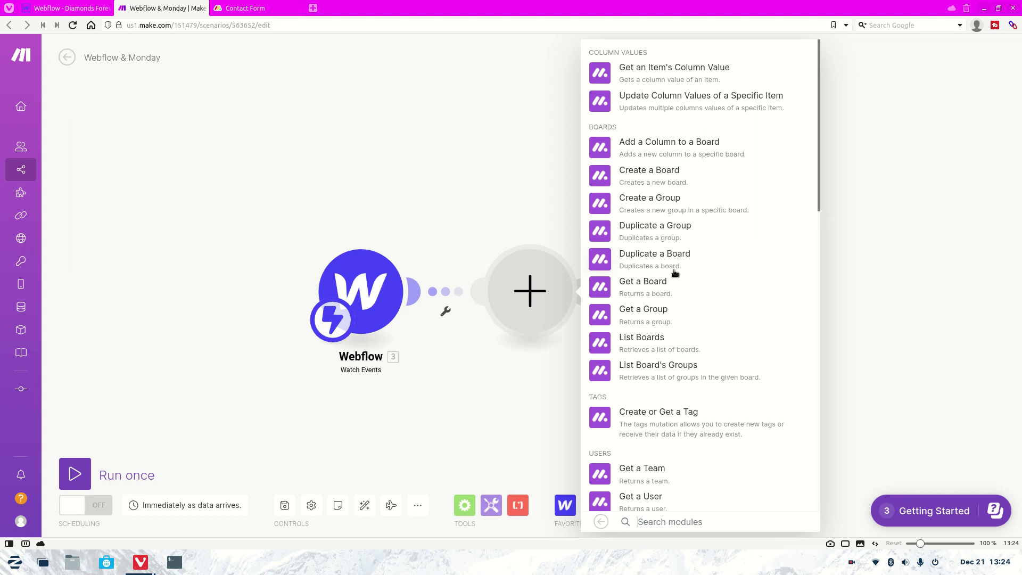
scroll(675, 273, down, 5)
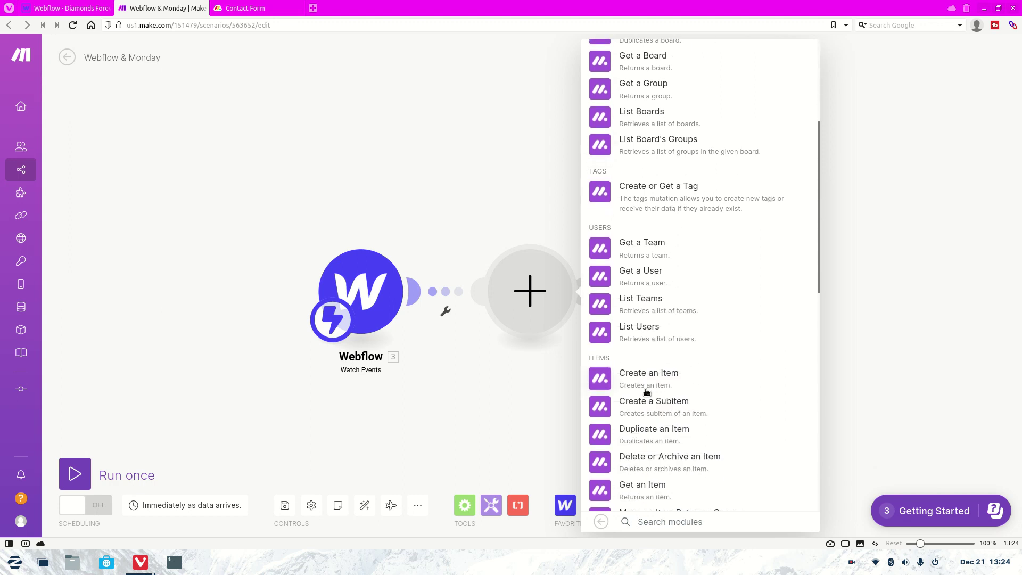
click(648, 380)
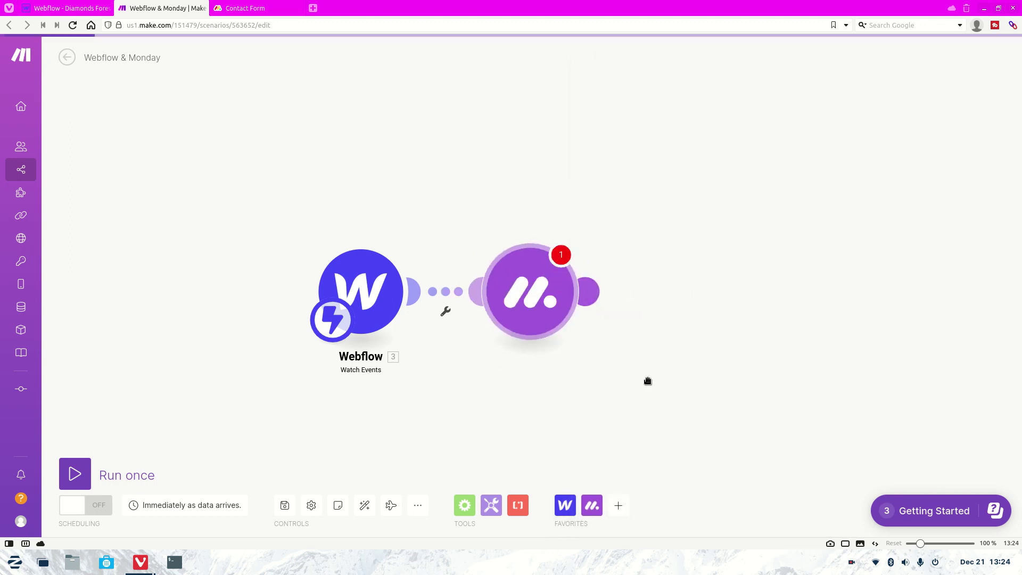
Map the Webflow Name value into the module's Item Name field
click(280, 12)
click(176, 9)
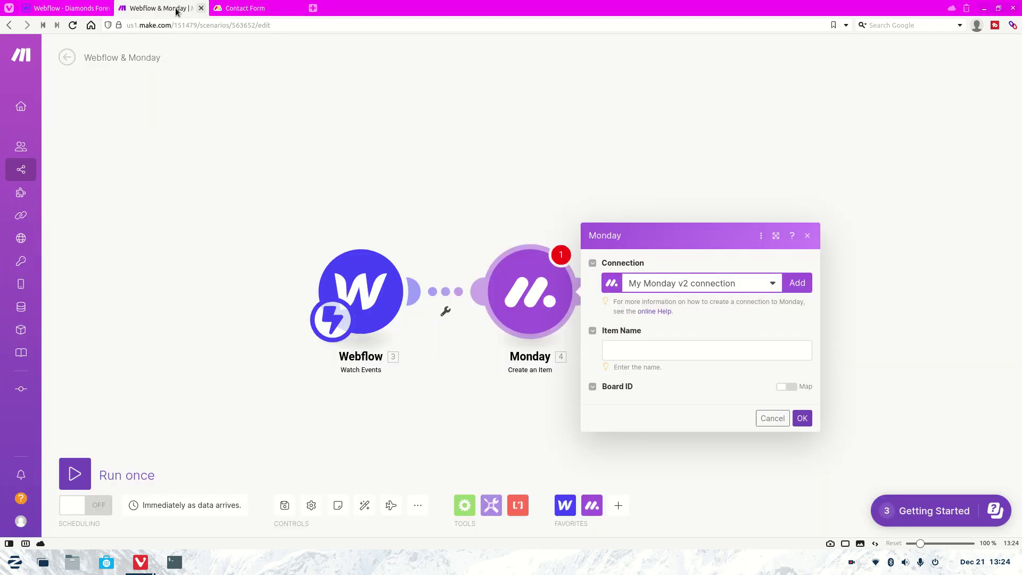
click(685, 267)
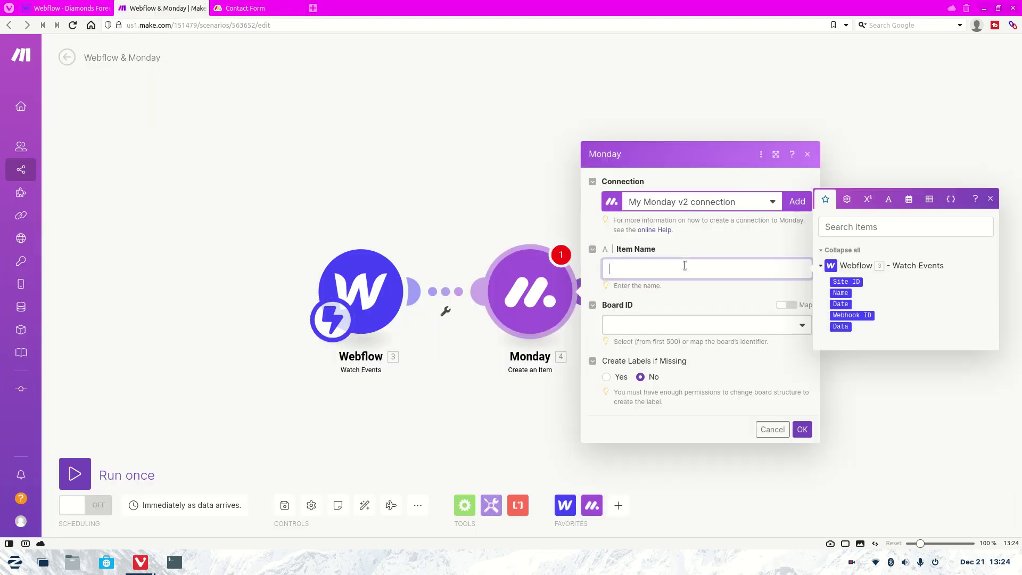
click(845, 294)
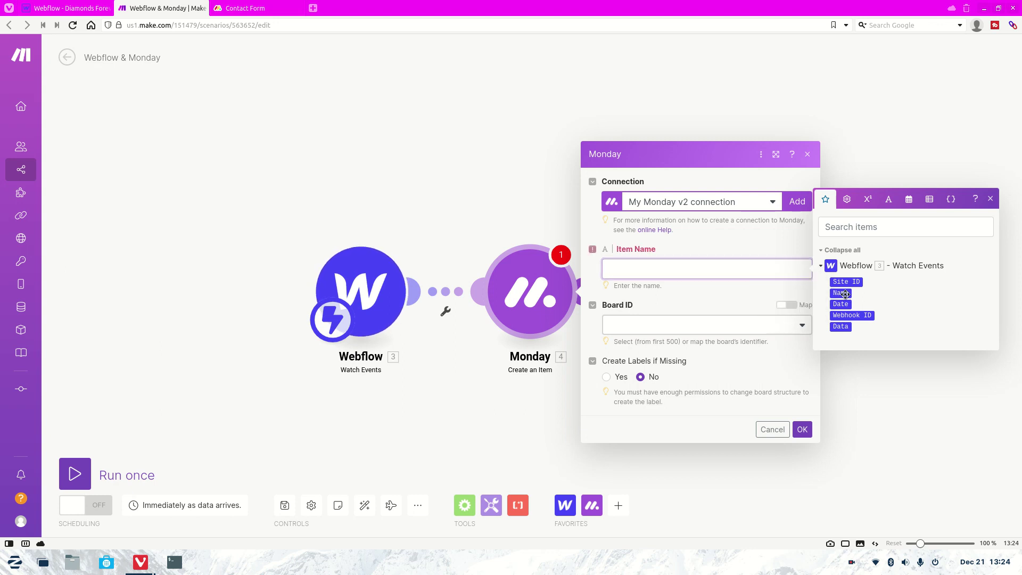
click(716, 302)
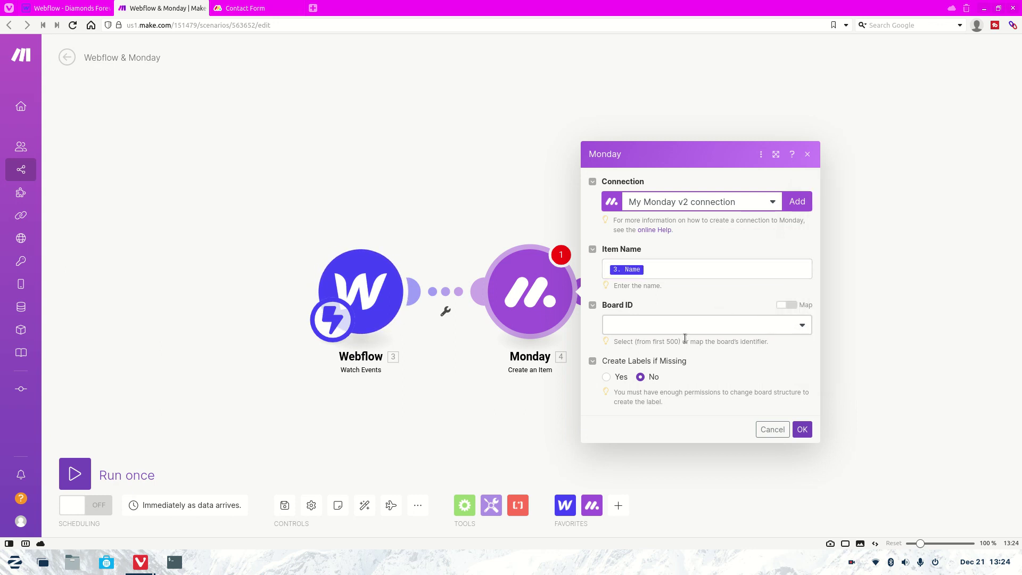
Choose the Contact Form board and its Leads group
click(660, 326)
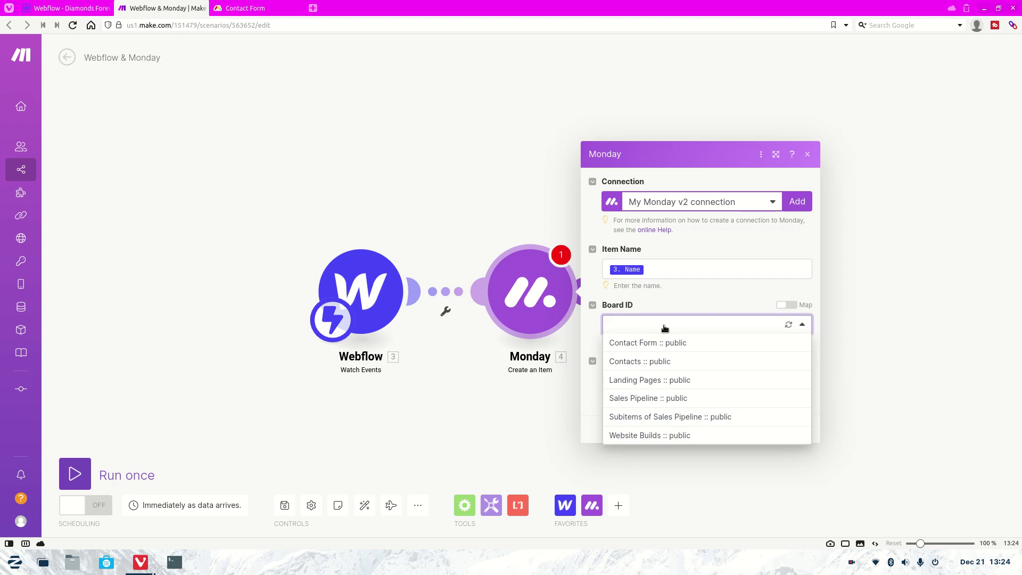
click(666, 343)
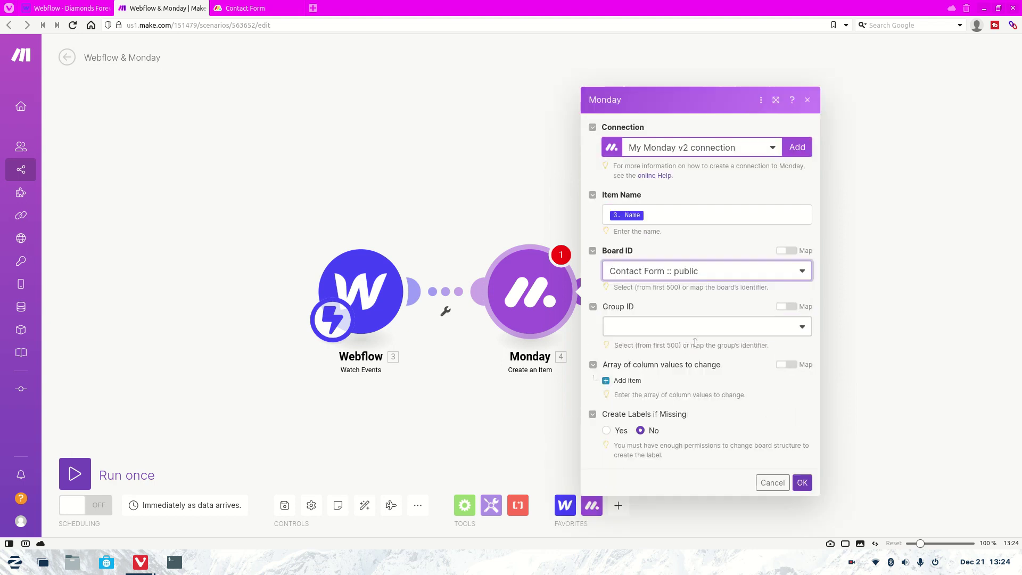
click(679, 337)
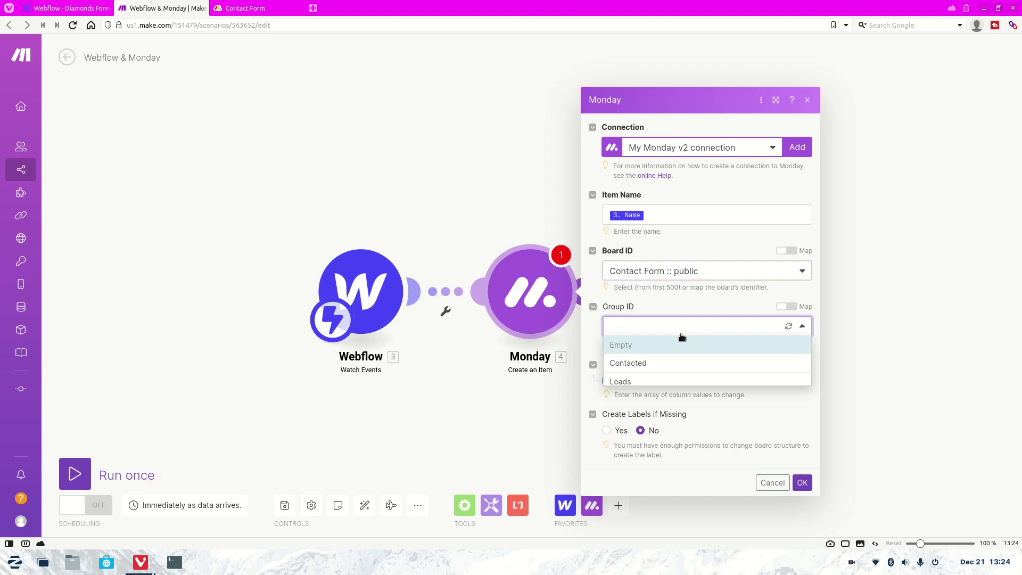
click(652, 379)
click(245, 8)
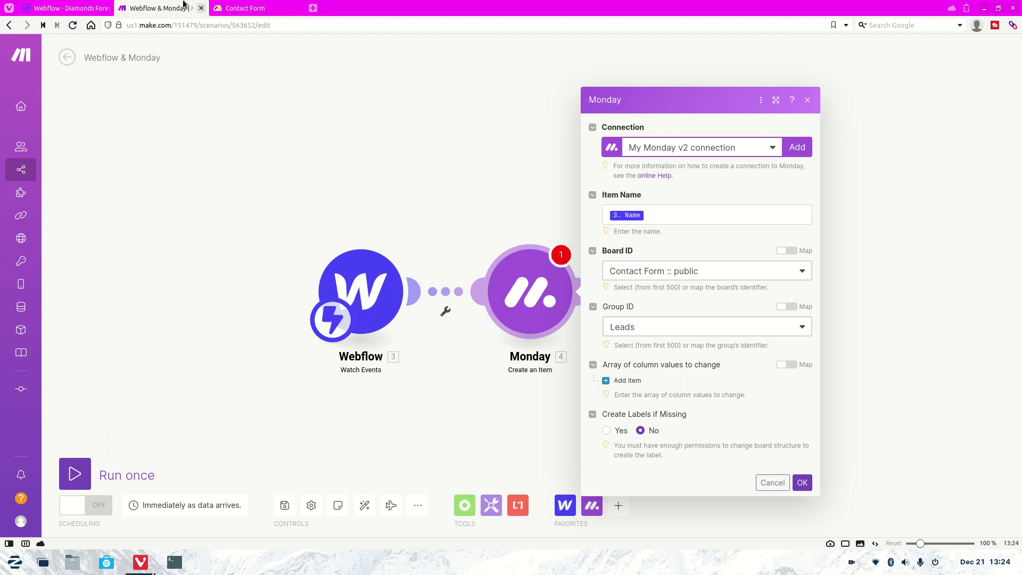
click(160, 8)
Add a column value entry using the Email column
click(633, 381)
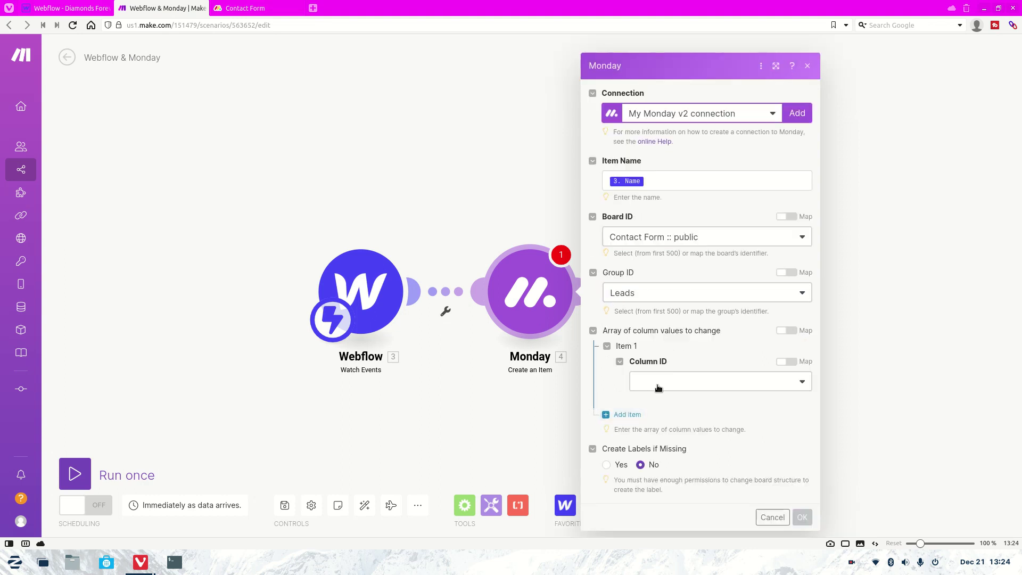
click(660, 386)
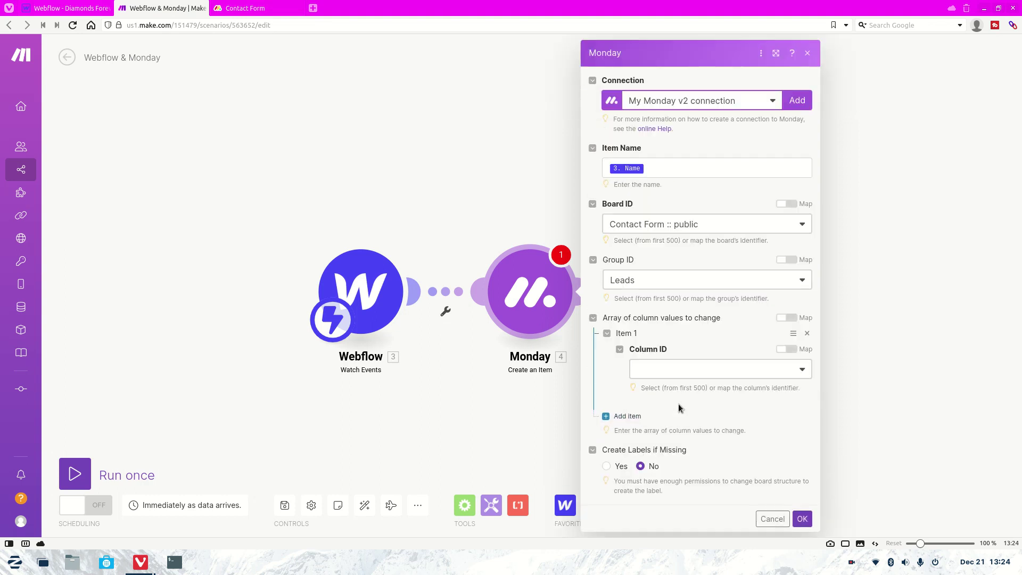
click(677, 370)
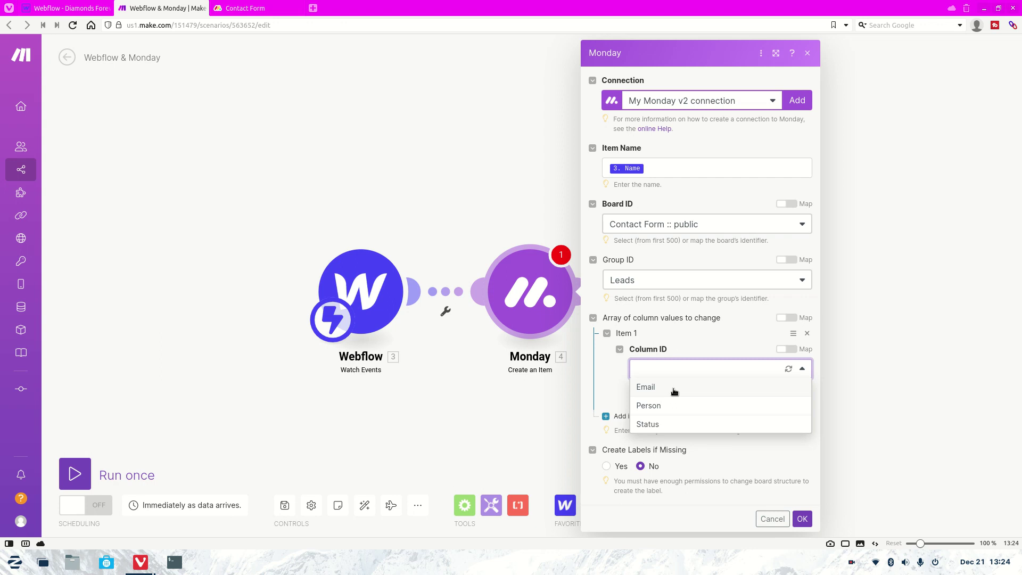
click(674, 392)
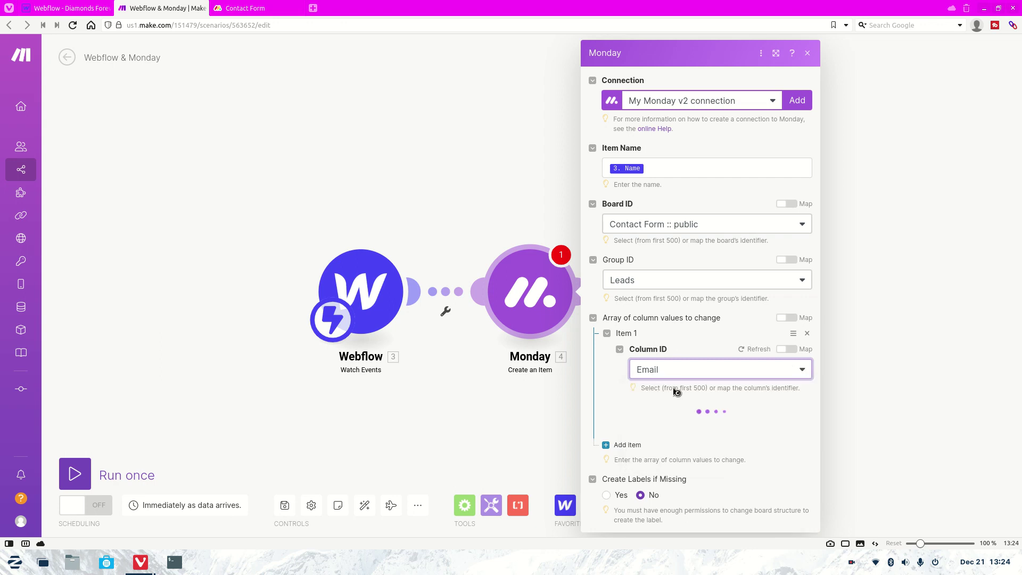
Check the board's columns, then open and close the Email value mapping without mapping anything
click(259, 4)
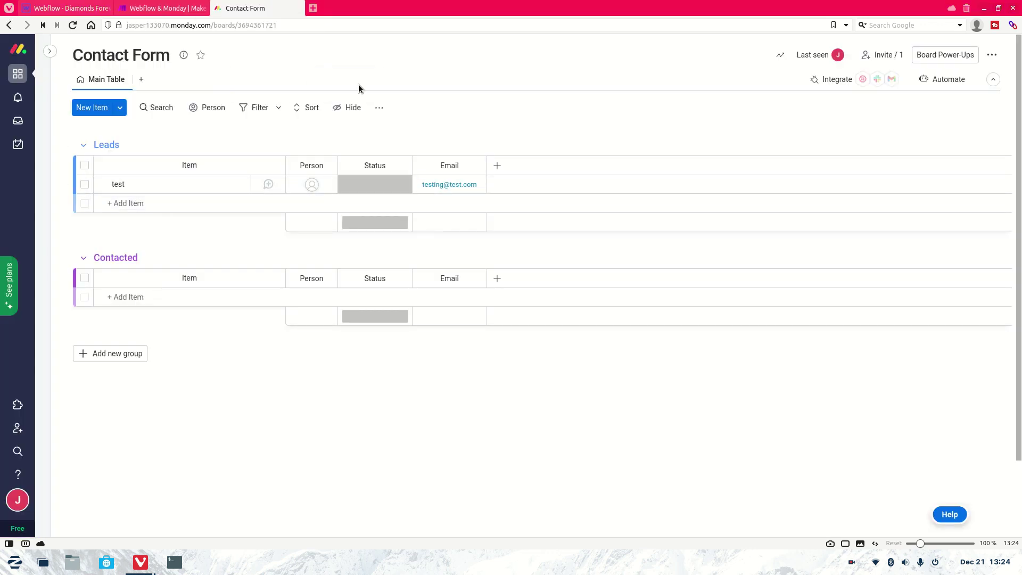
click(163, 8)
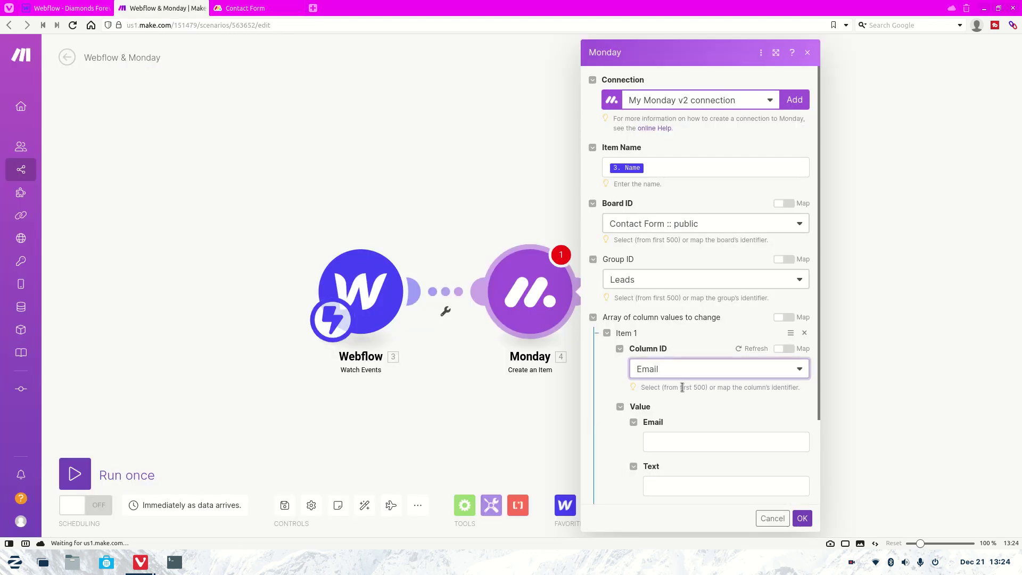
scroll(686, 402, down, 2)
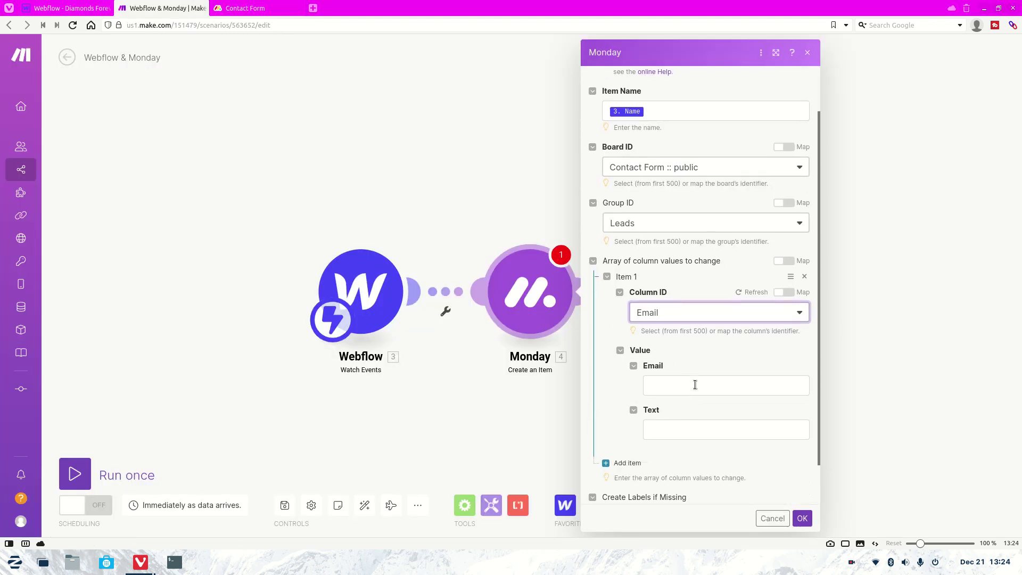
click(694, 384)
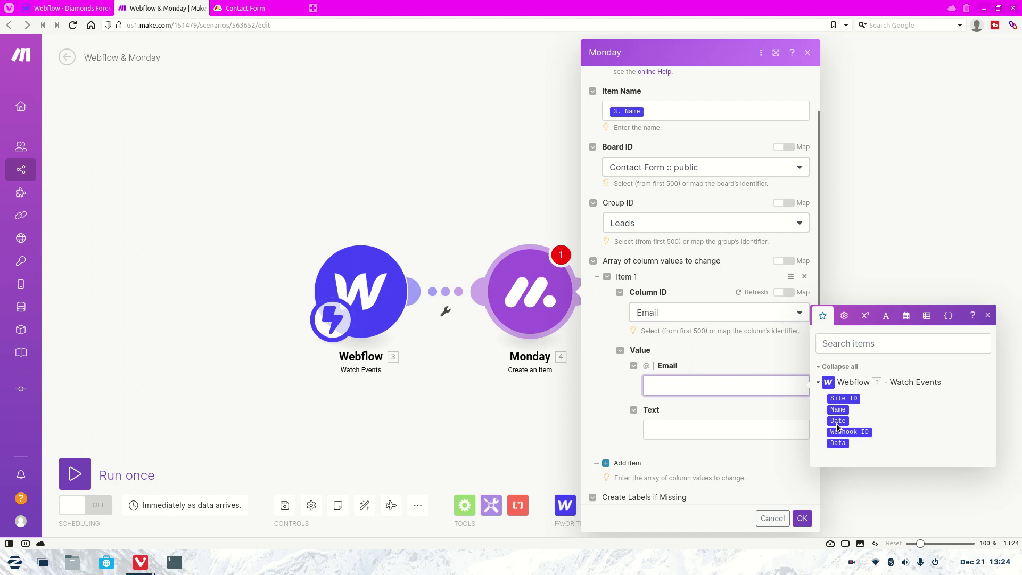
click(768, 357)
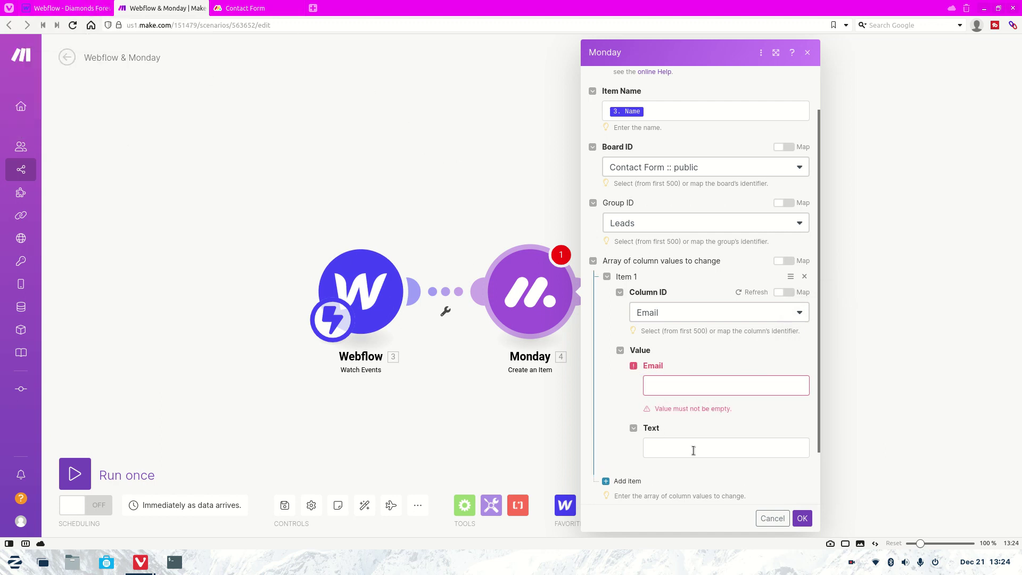
Close the Monday module settings and publish the Webflow site to the selected domain
click(773, 518)
click(101, 8)
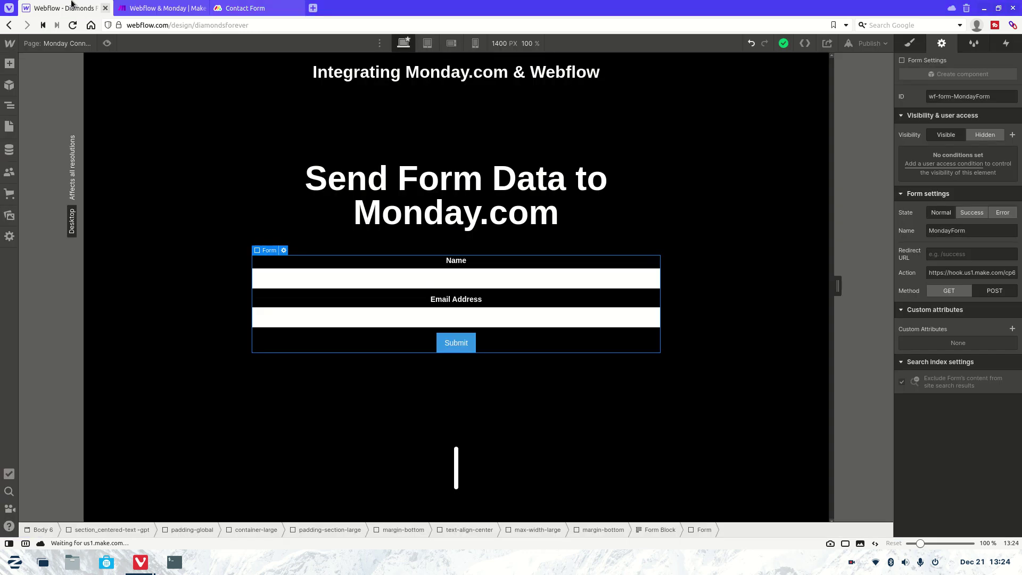
click(873, 44)
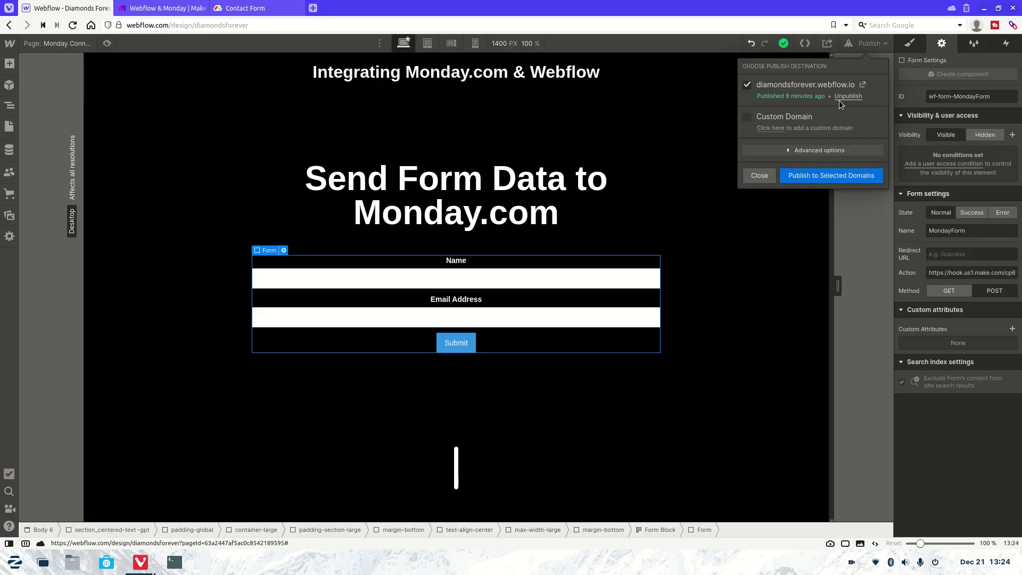
click(835, 176)
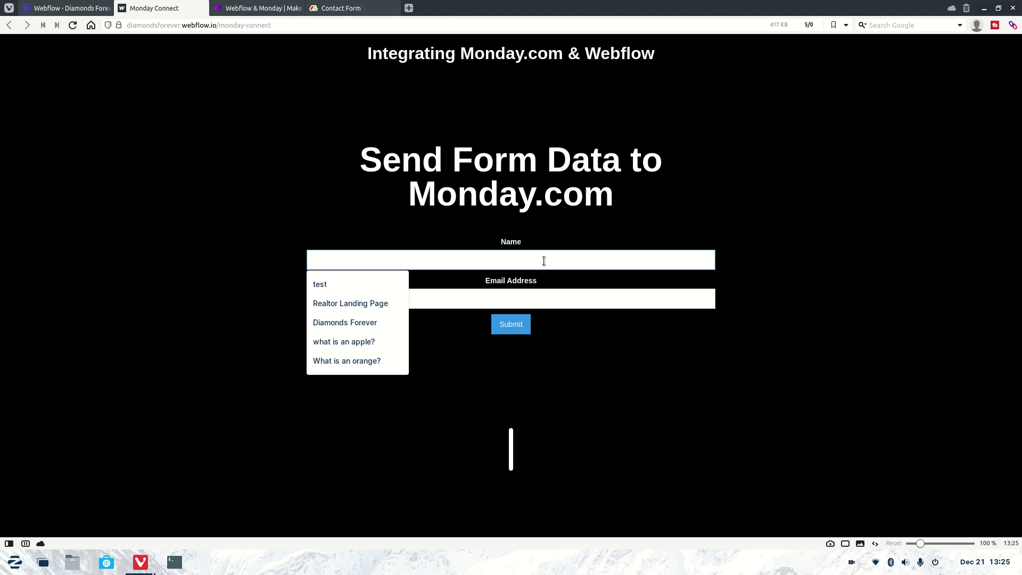
Fill the live form's Name and Email Address fields with test values
text(yest)
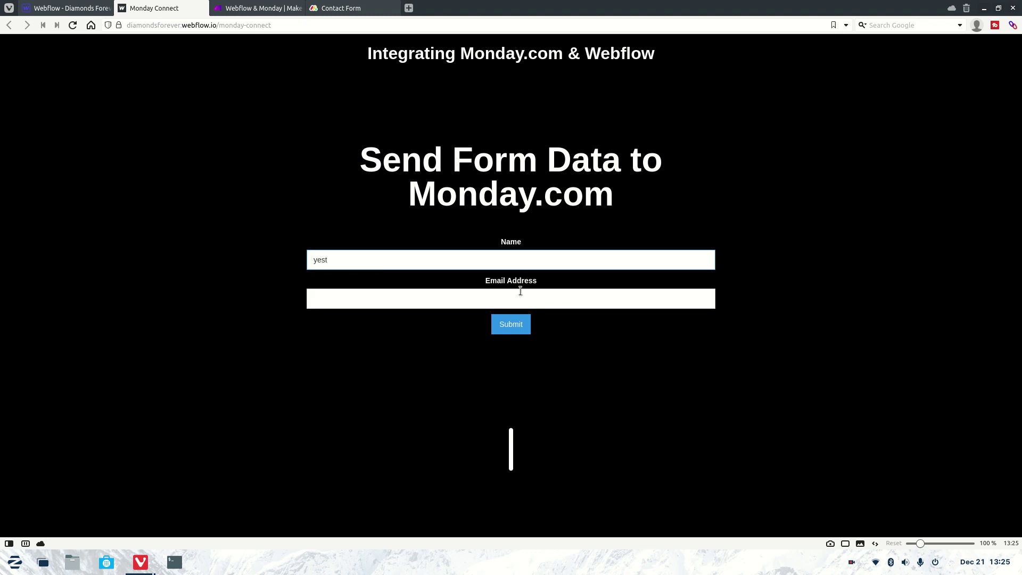
click(521, 291)
text(te)
click(333, 321)
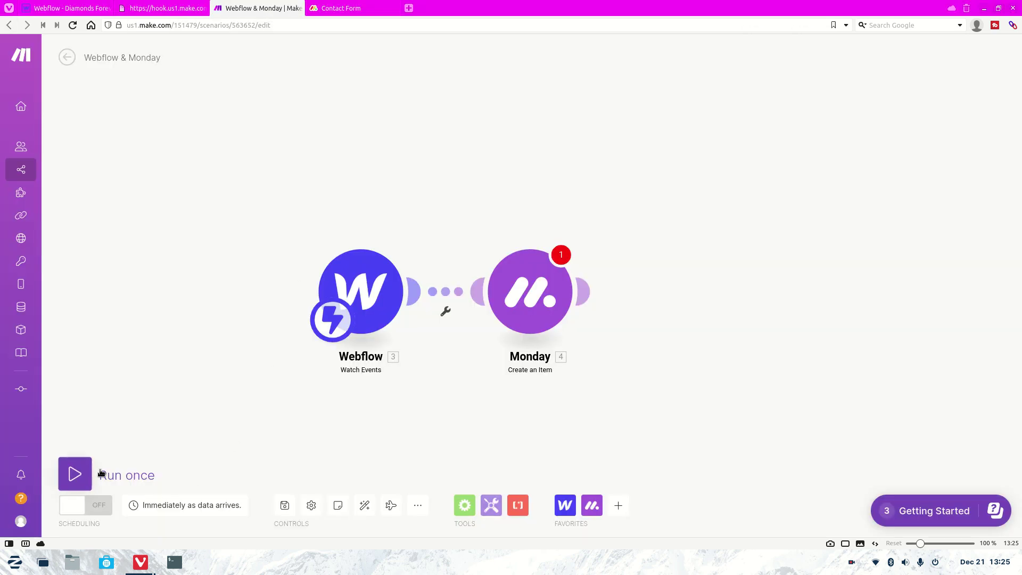
Run the scenario once, dismiss the empty-value warning, then delete the Monday module
click(102, 473)
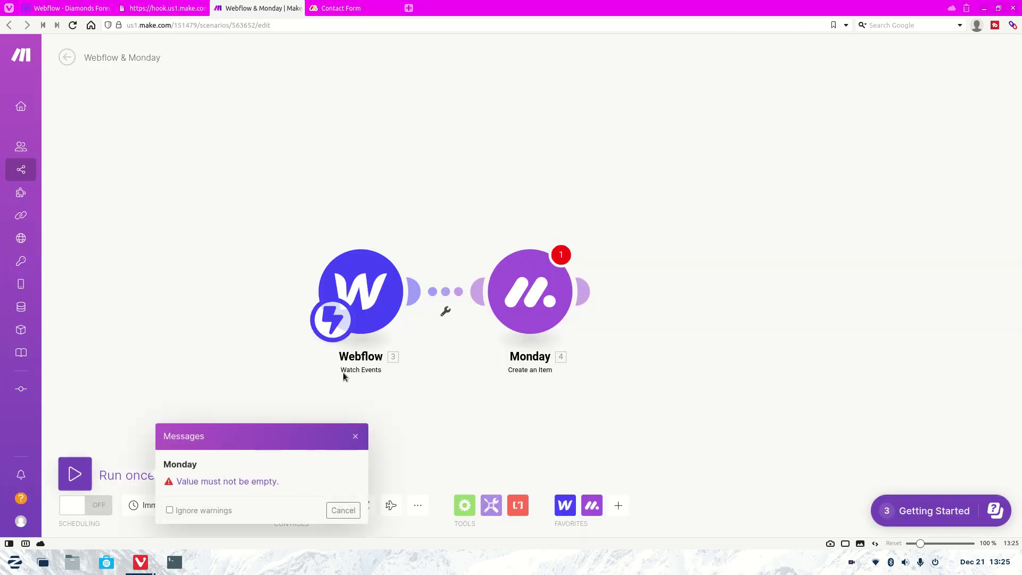
click(338, 517)
click(554, 278)
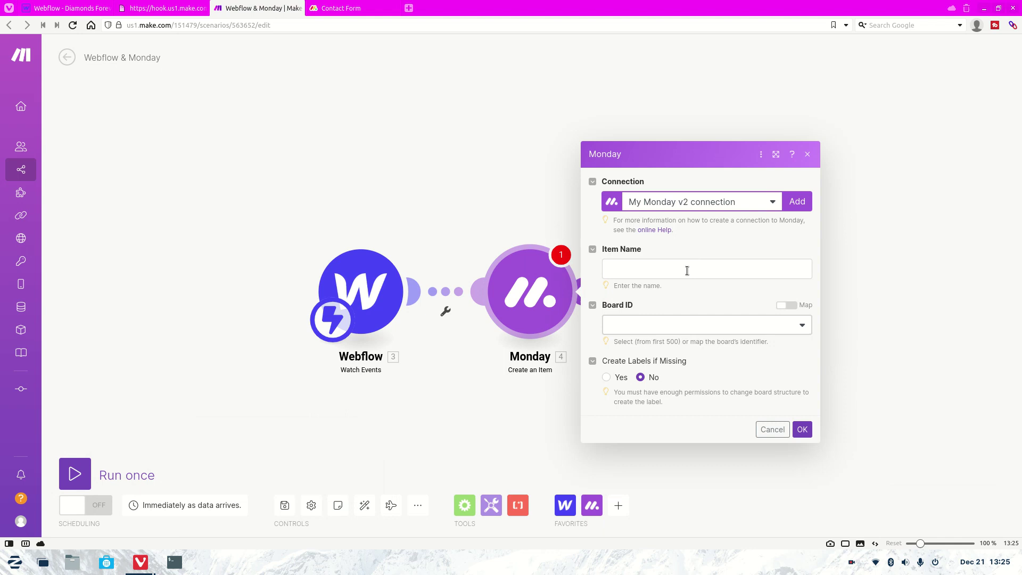
click(676, 277)
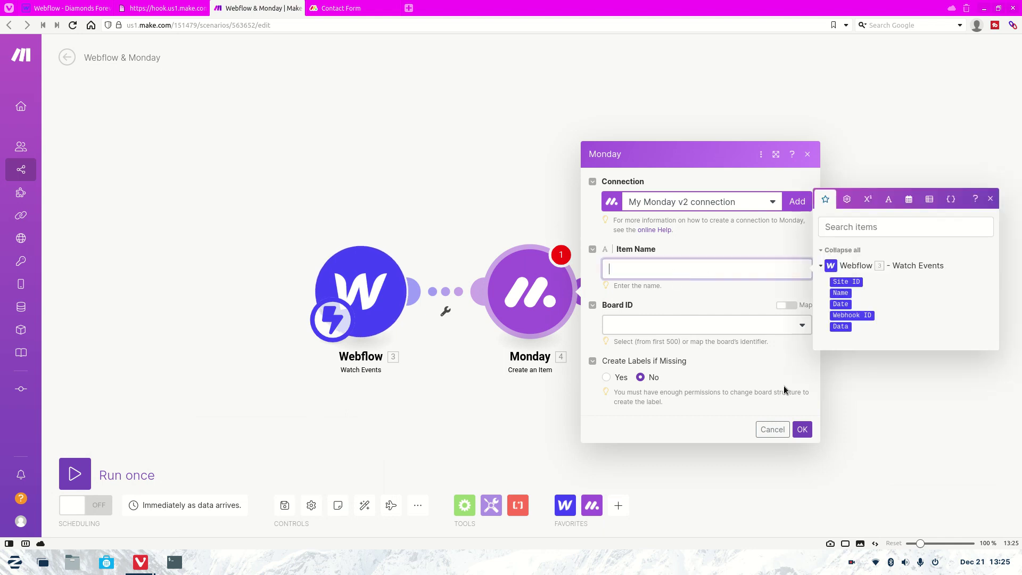
click(771, 430)
right_click(546, 284)
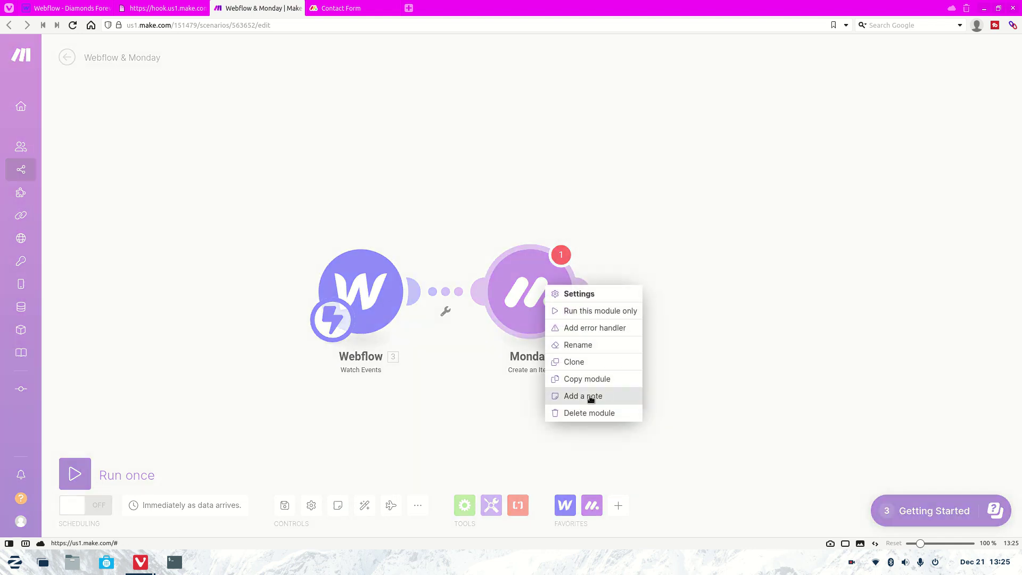
click(589, 413)
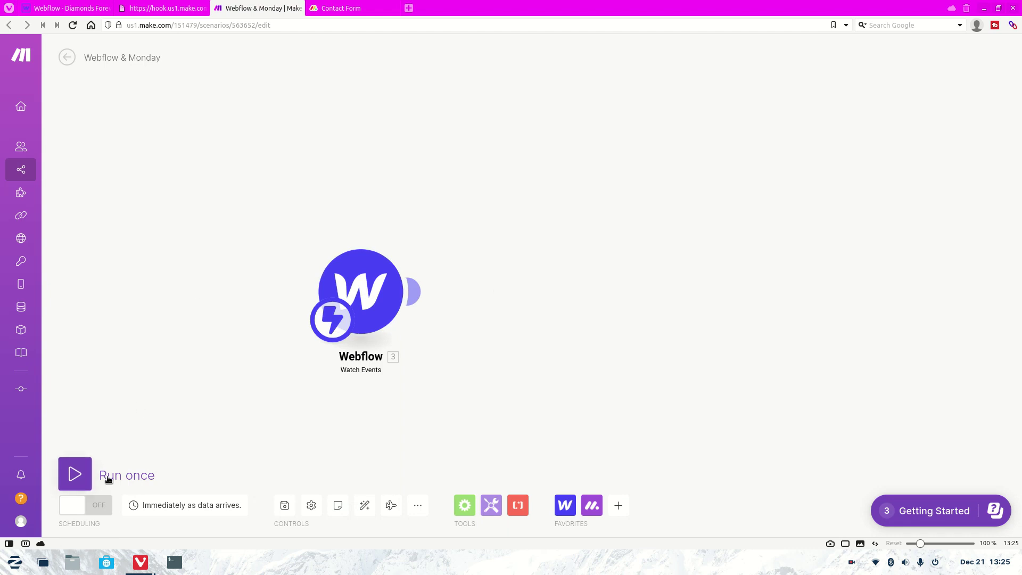
Add a Monday Create an Item module after Webflow and map Name into Item Name
click(414, 292)
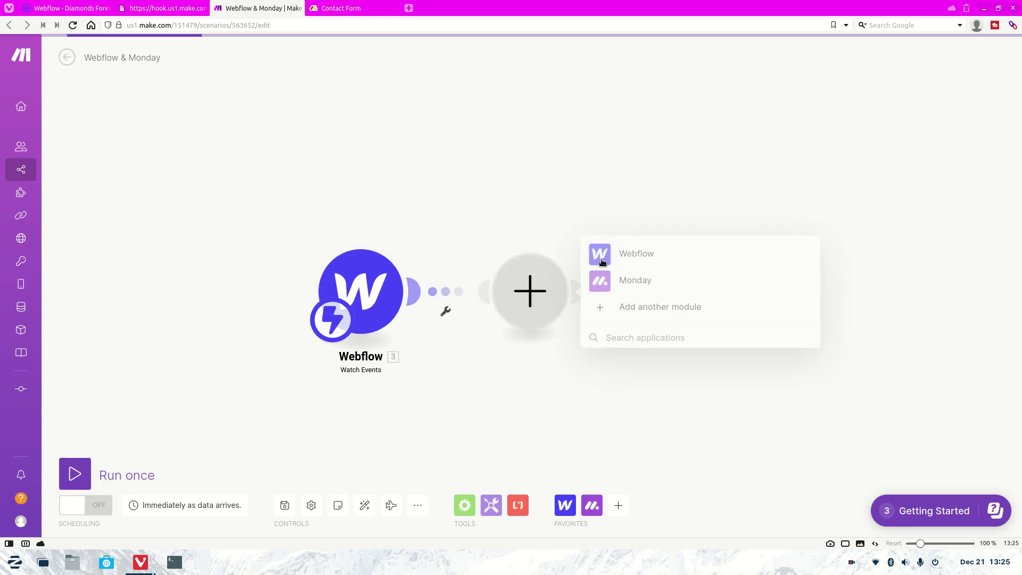
click(637, 276)
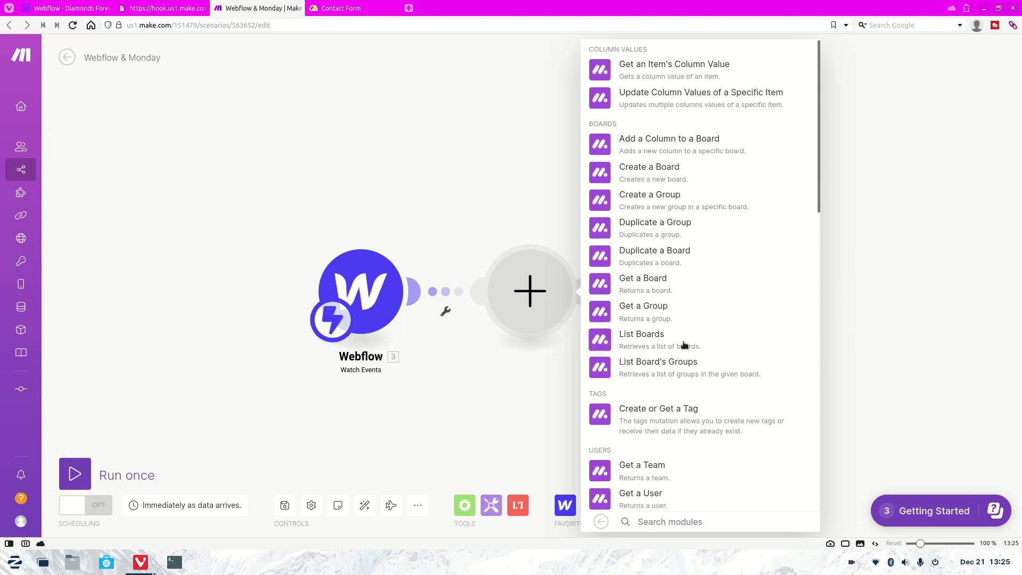
scroll(652, 443, down, 2)
scroll(652, 443, down, 4)
click(660, 428)
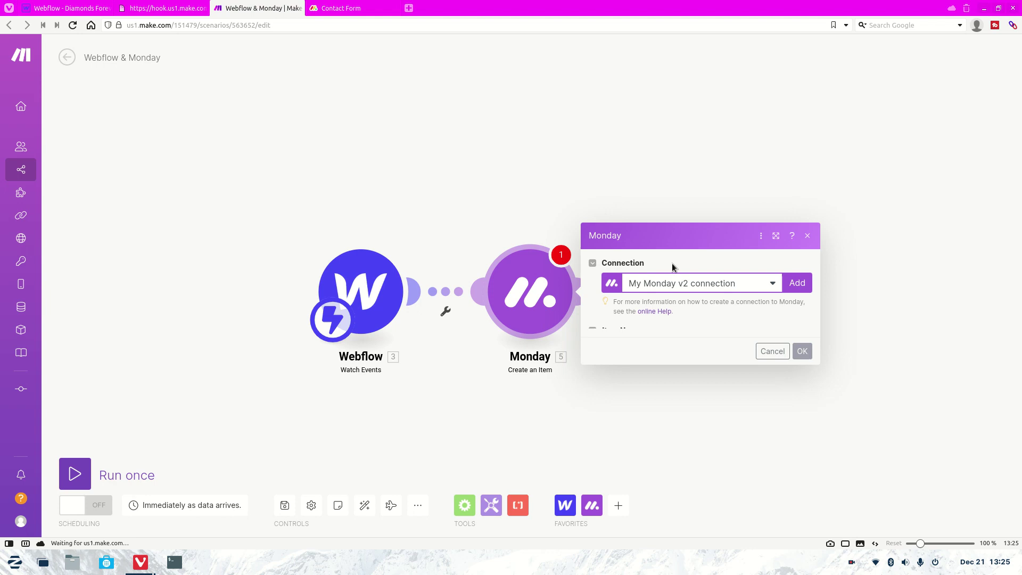
click(667, 266)
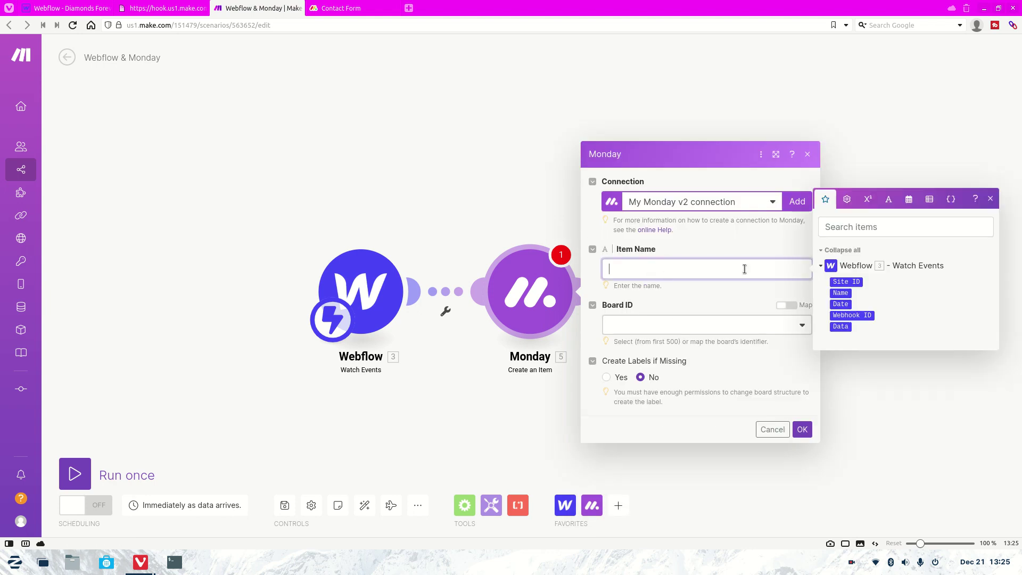
click(842, 293)
Select the Contact Form board and the Leads group
click(675, 330)
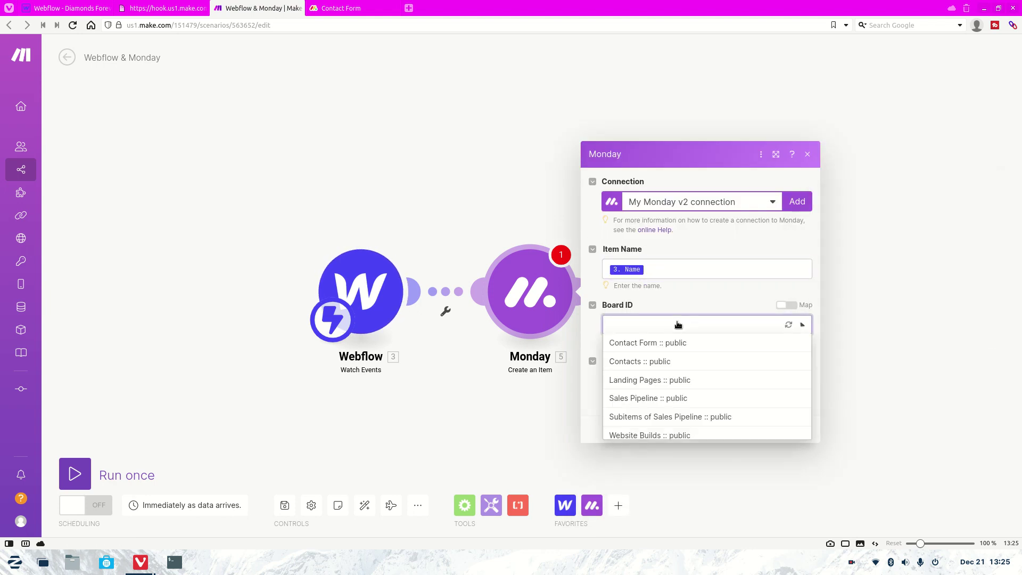
click(670, 347)
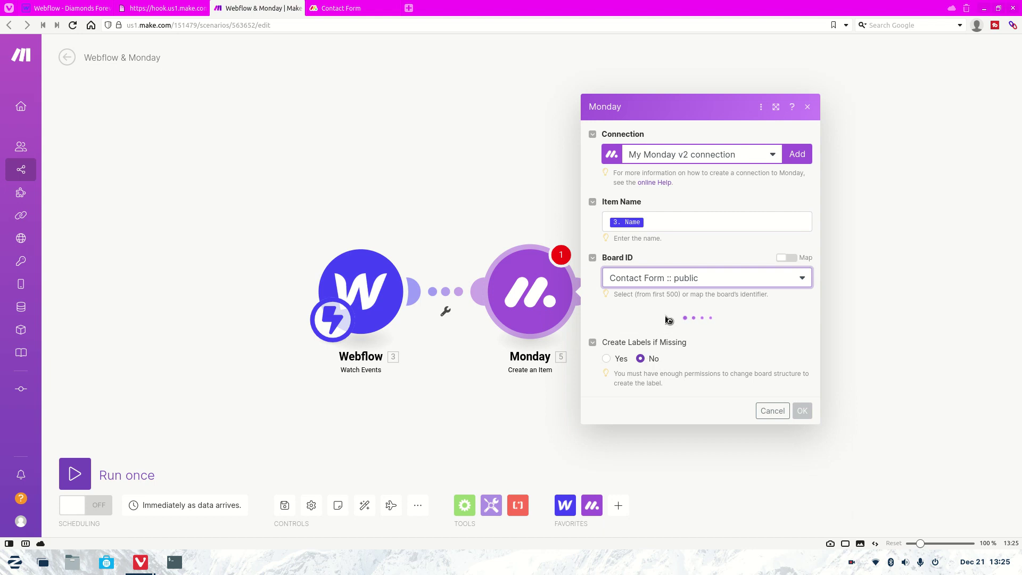
click(671, 332)
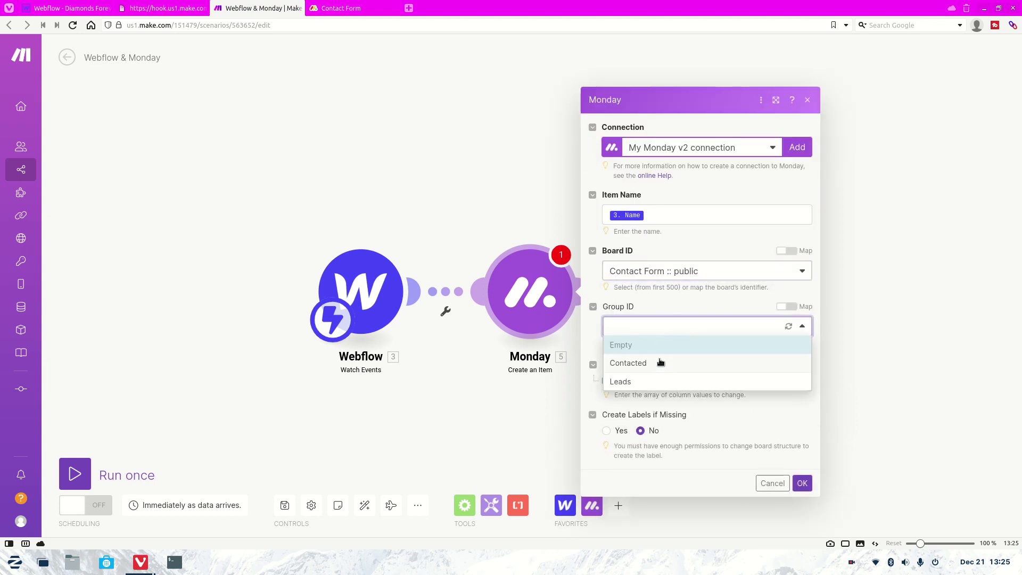
click(657, 382)
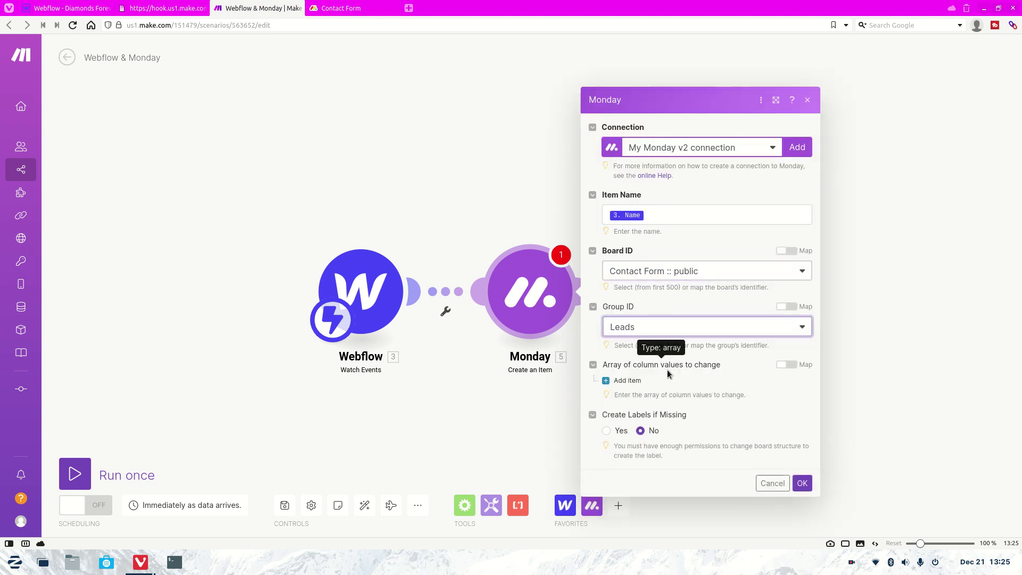
Try adding an Email column value entry, then remove it, leaving no column values
click(648, 382)
click(676, 381)
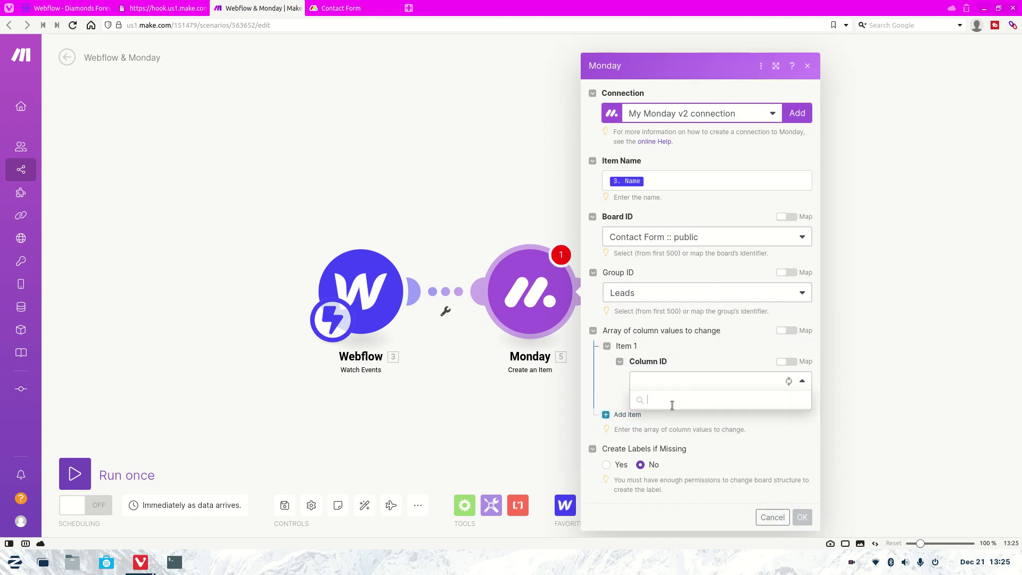
click(663, 368)
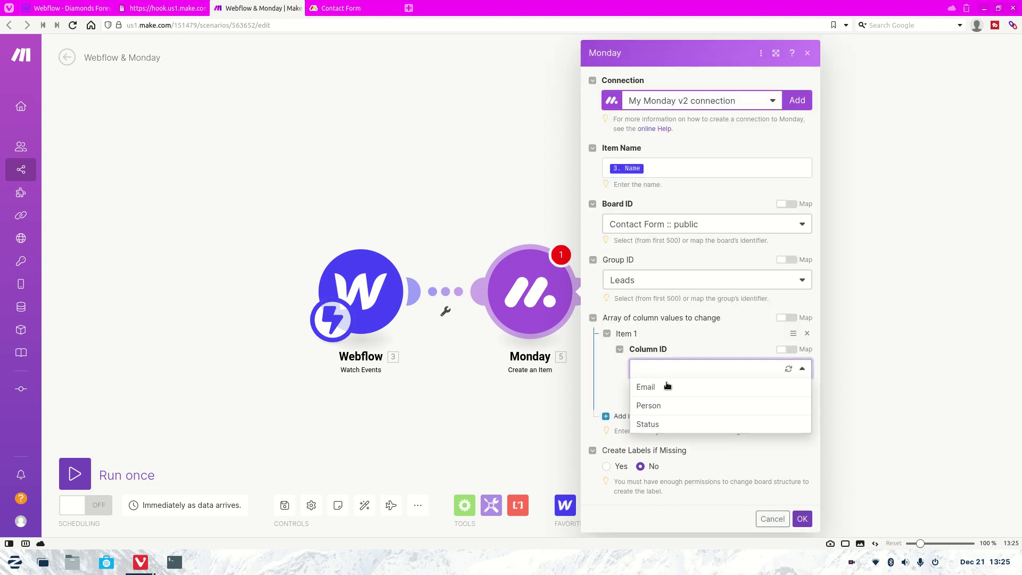
click(670, 386)
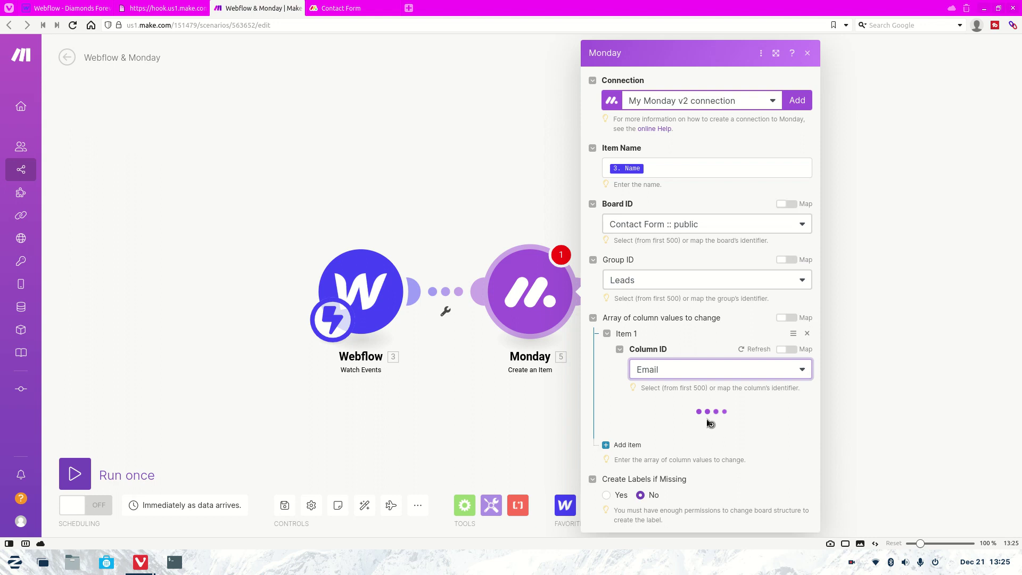
click(687, 440)
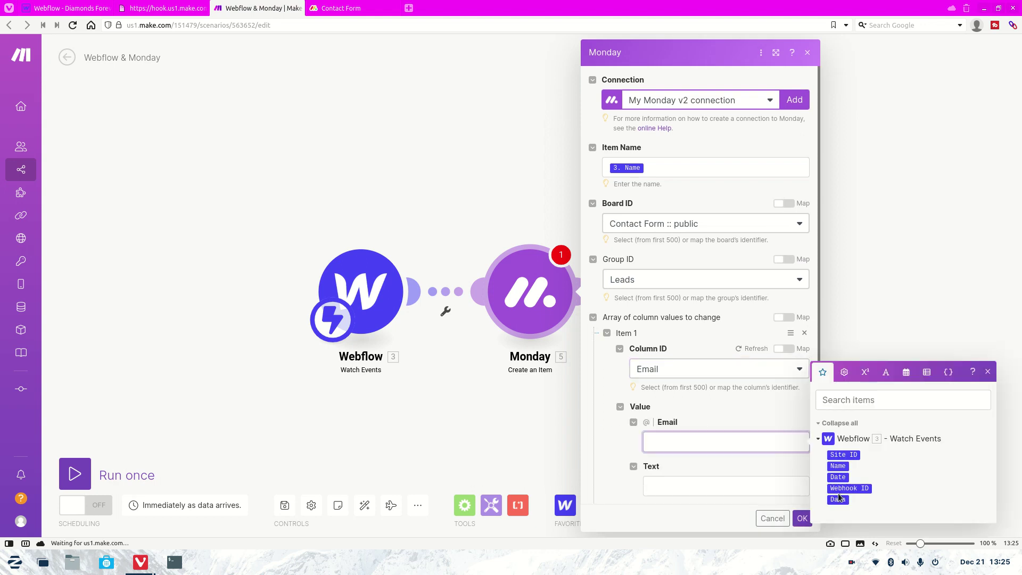
click(730, 401)
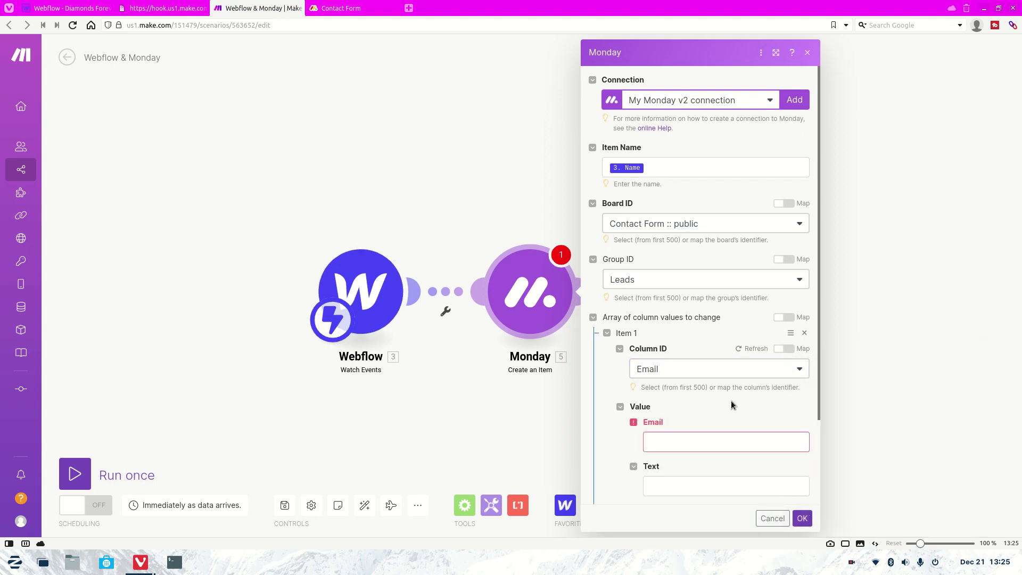
click(805, 334)
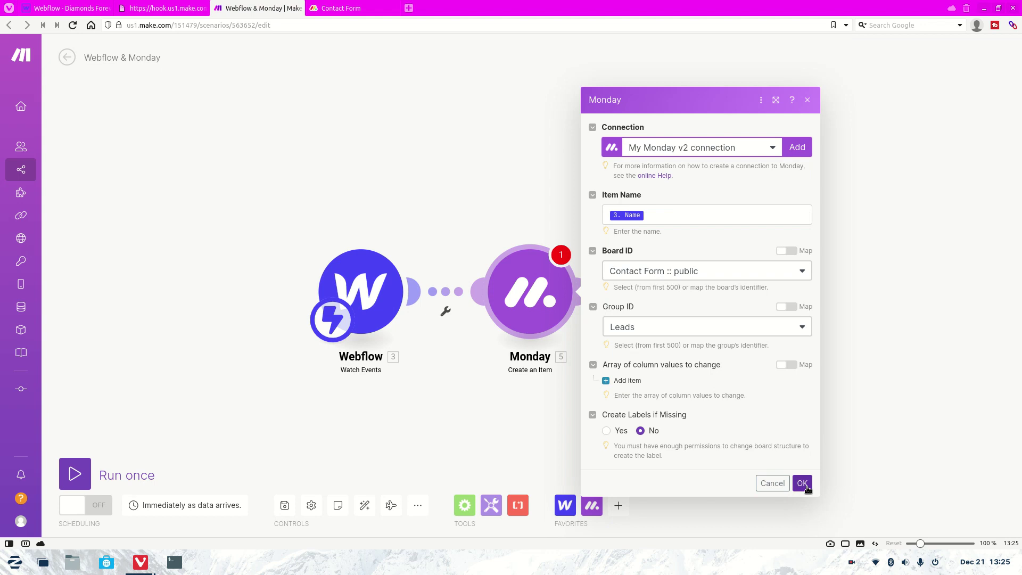
click(802, 483)
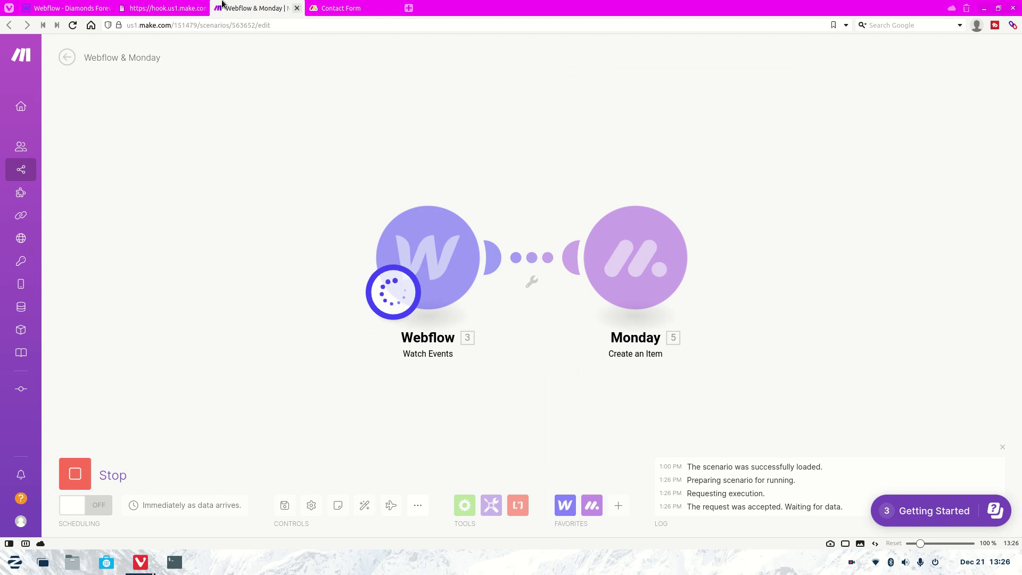
click(80, 8)
click(128, 8)
click(9, 25)
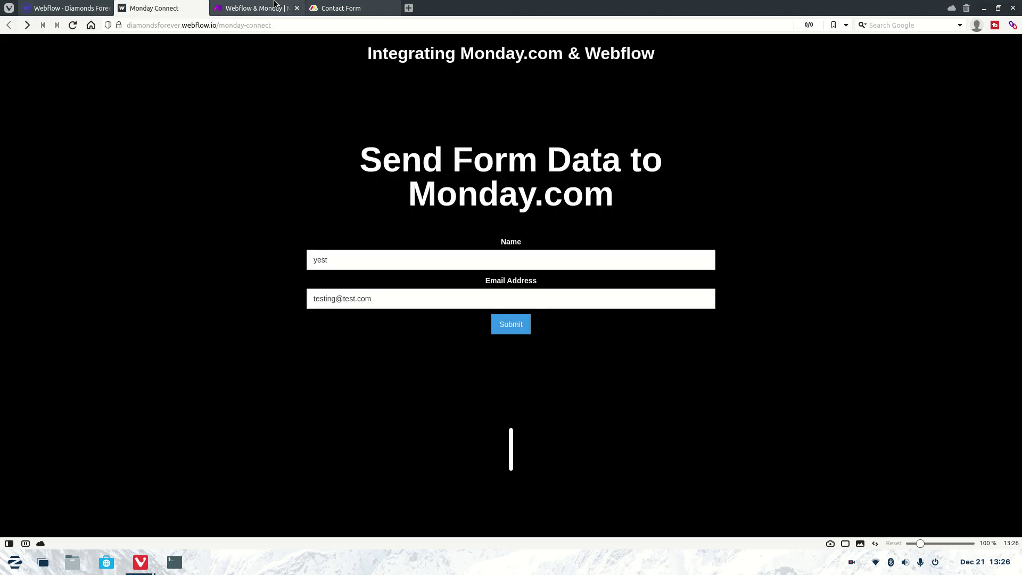
click(258, 8)
click(341, 7)
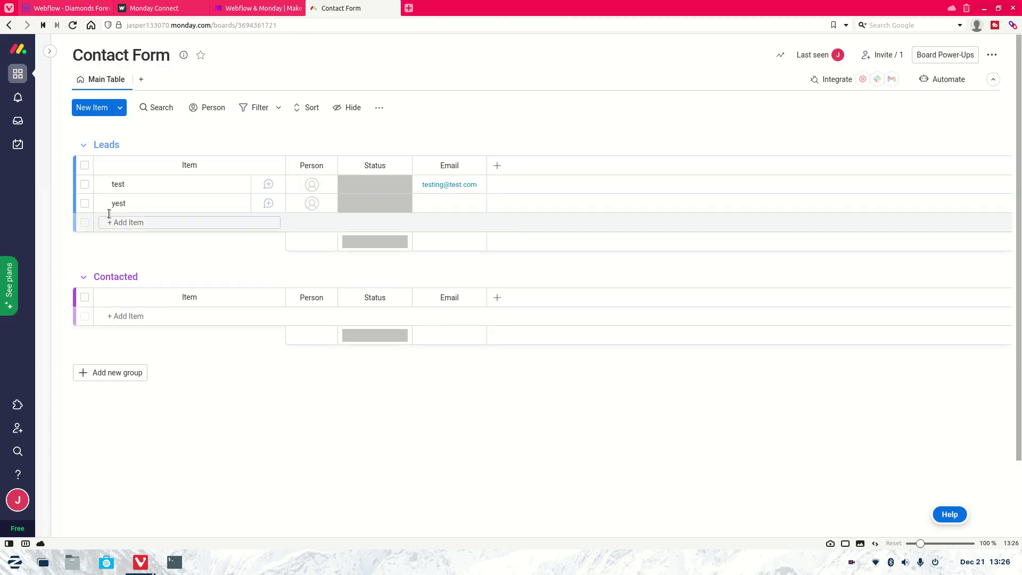
In the Monday module, add a column value entry with Email as the column
click(277, 10)
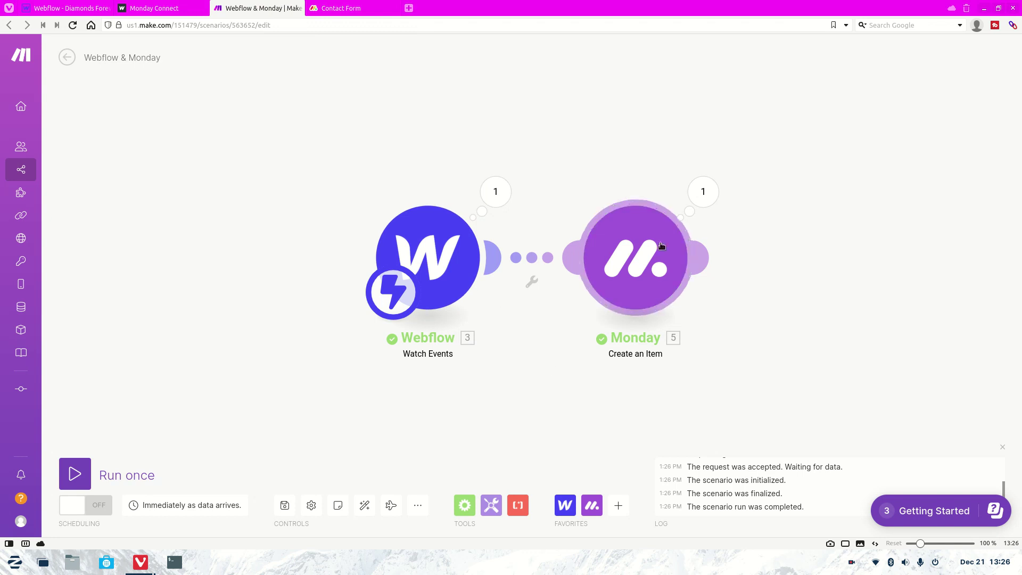
click(692, 264)
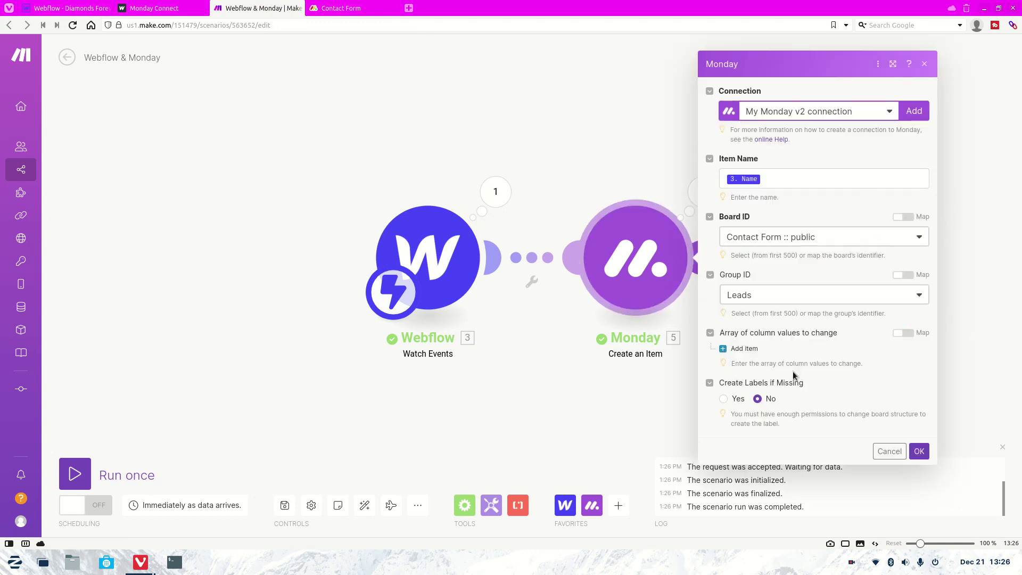
click(744, 348)
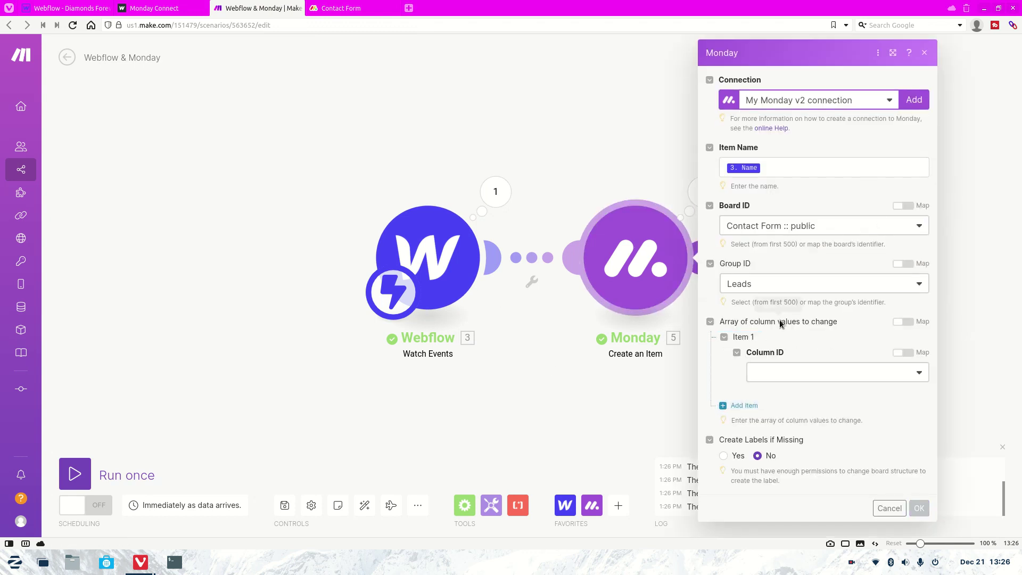
click(787, 371)
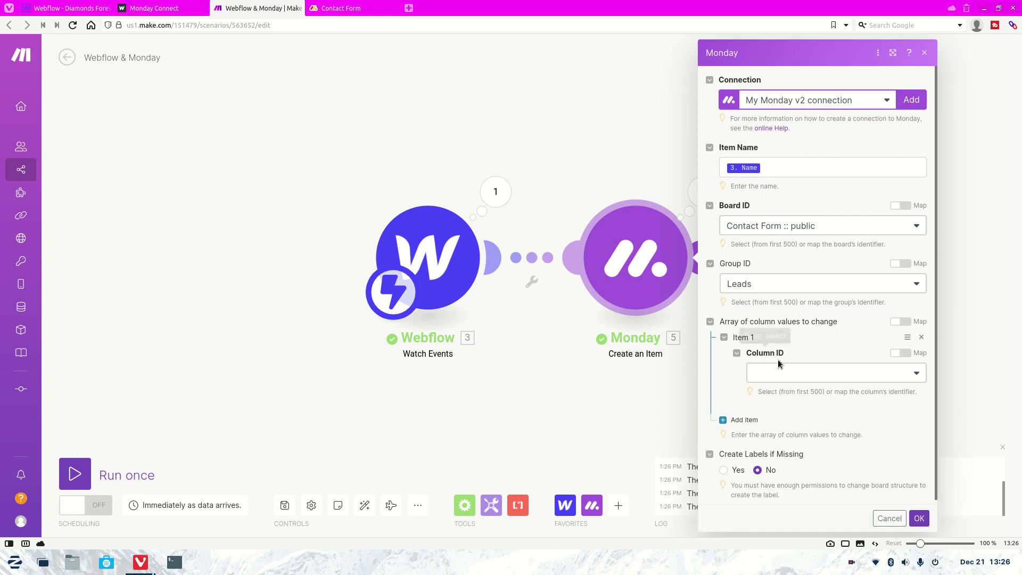
click(782, 372)
click(784, 392)
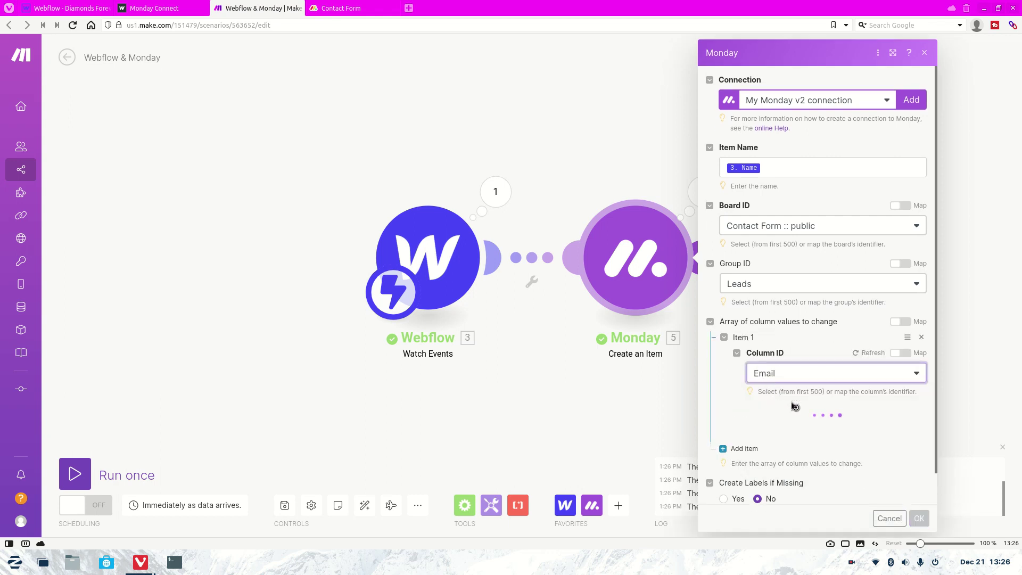
Map the Webflow email into the Email and Text values and set Create Labels if Missing to Yes
scroll(788, 413, down, 1)
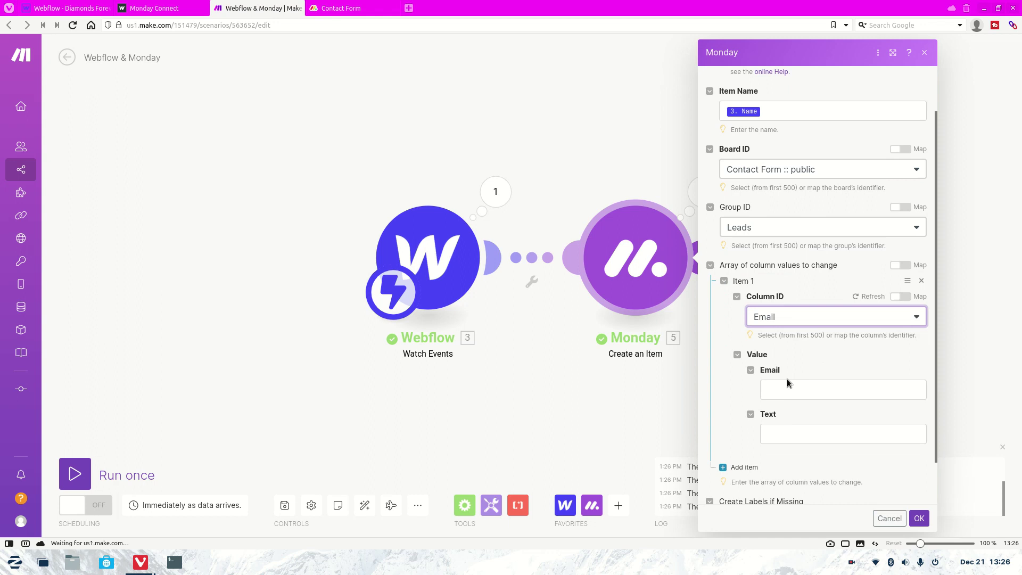
click(788, 389)
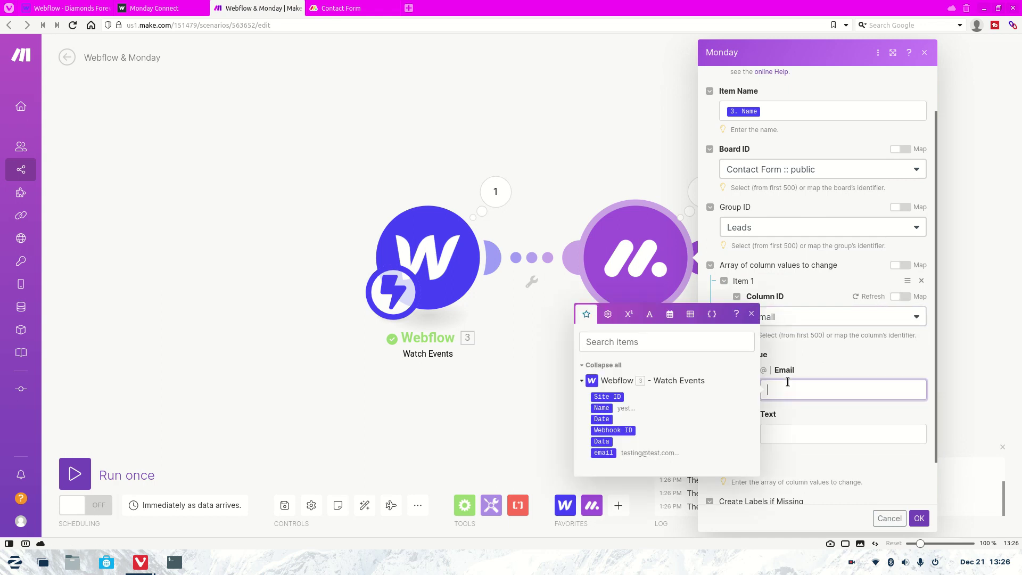
click(605, 453)
click(830, 407)
click(810, 434)
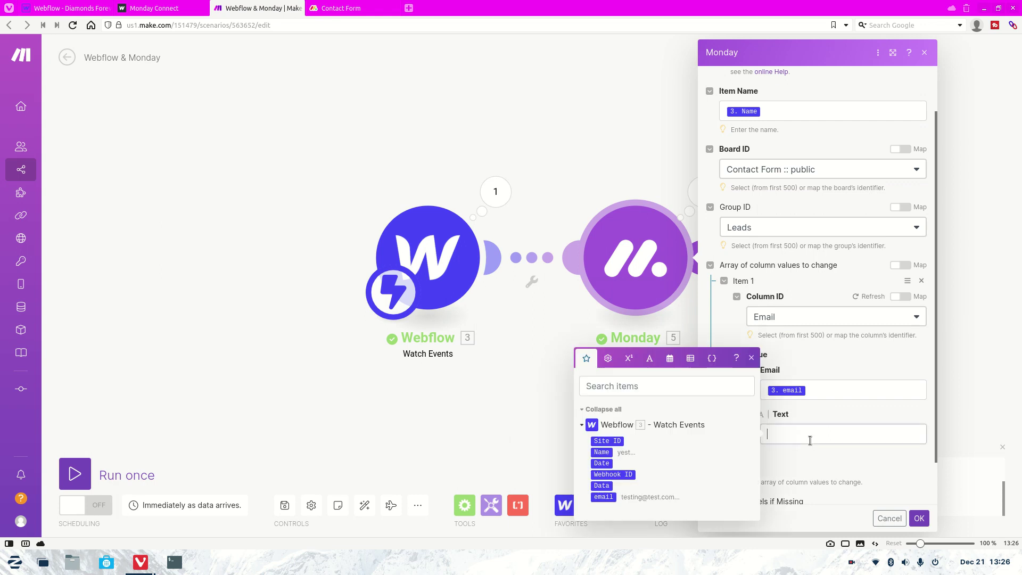
click(609, 498)
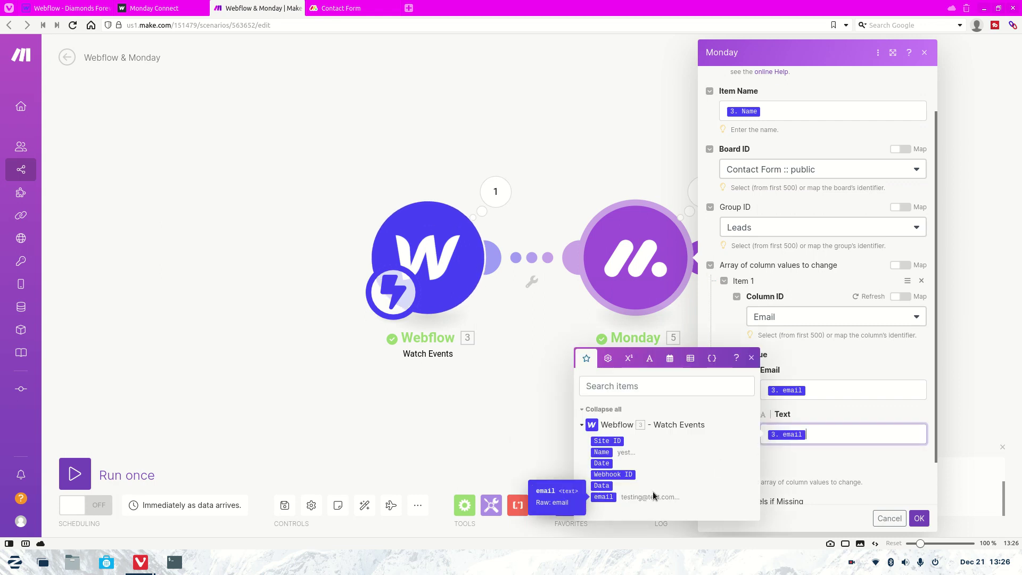
click(824, 371)
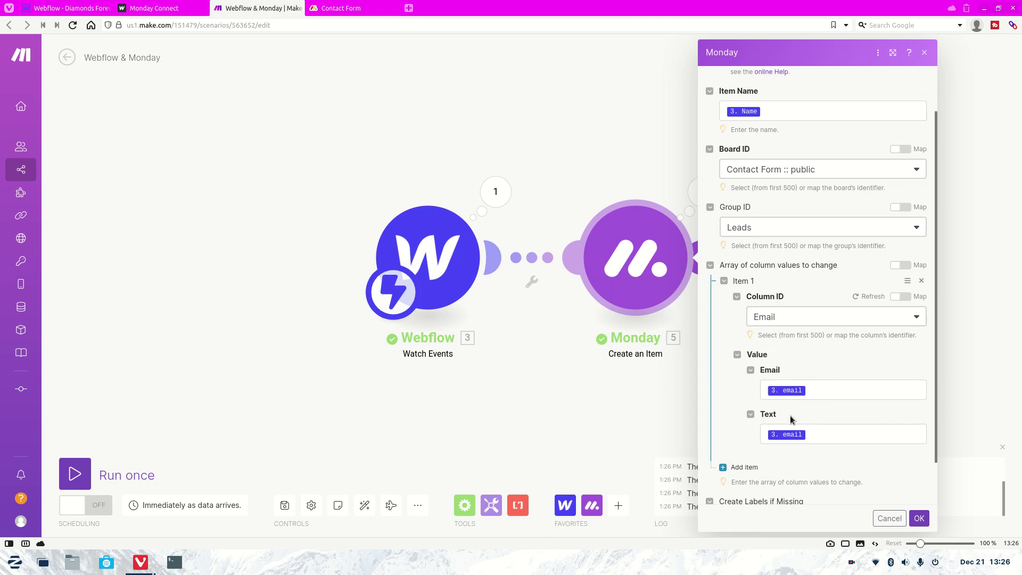
scroll(791, 419, down, 1)
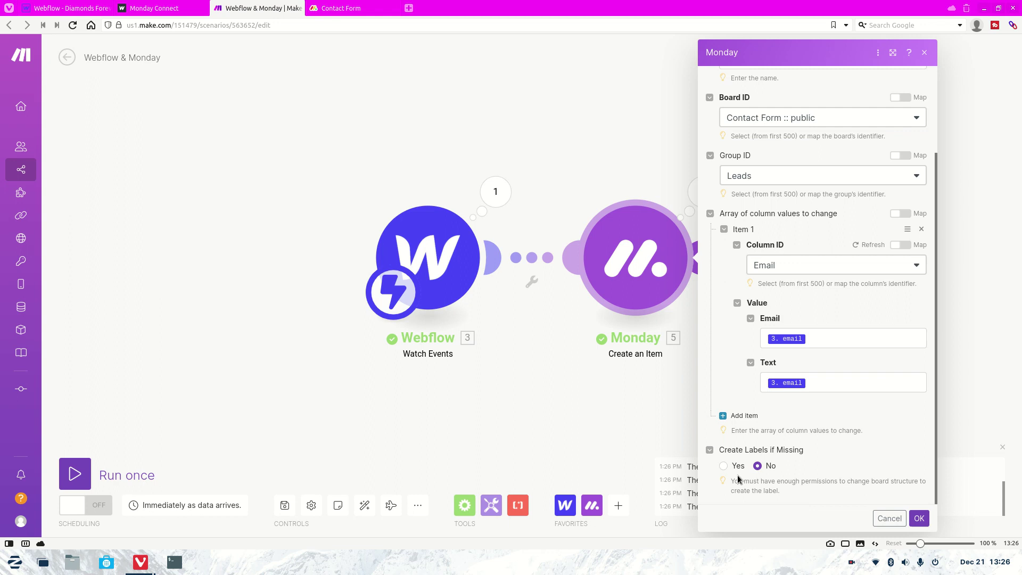
click(723, 467)
Save the Monday module settings and enter a new test name in the Webflow contact form
click(917, 519)
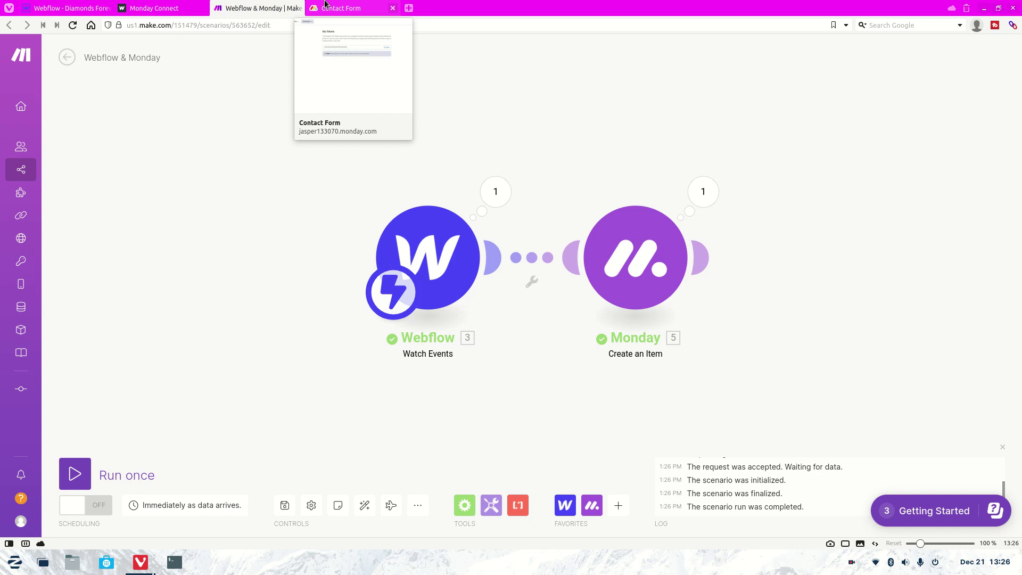
click(155, 8)
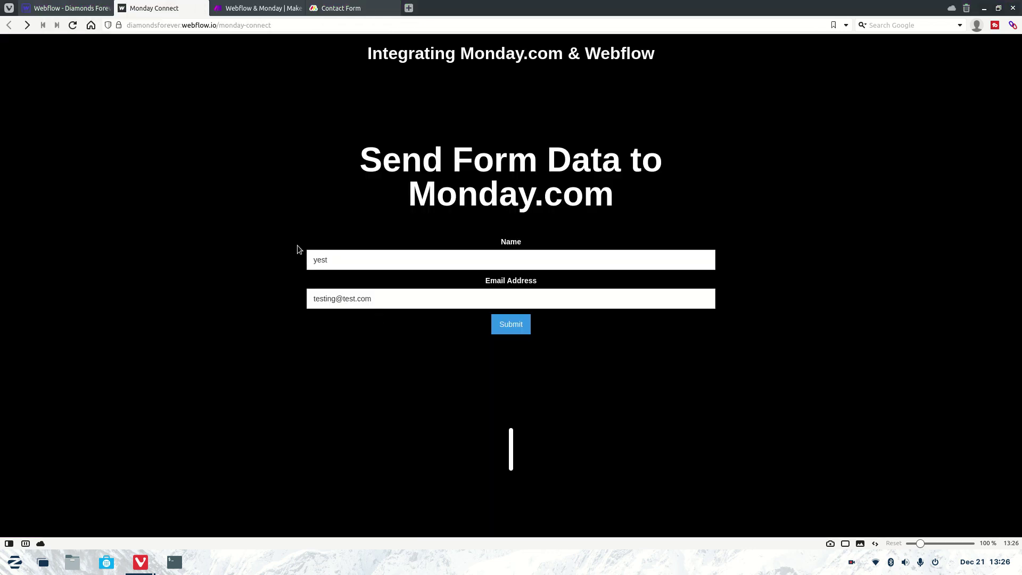
drag(364, 258, 301, 258)
text(J)
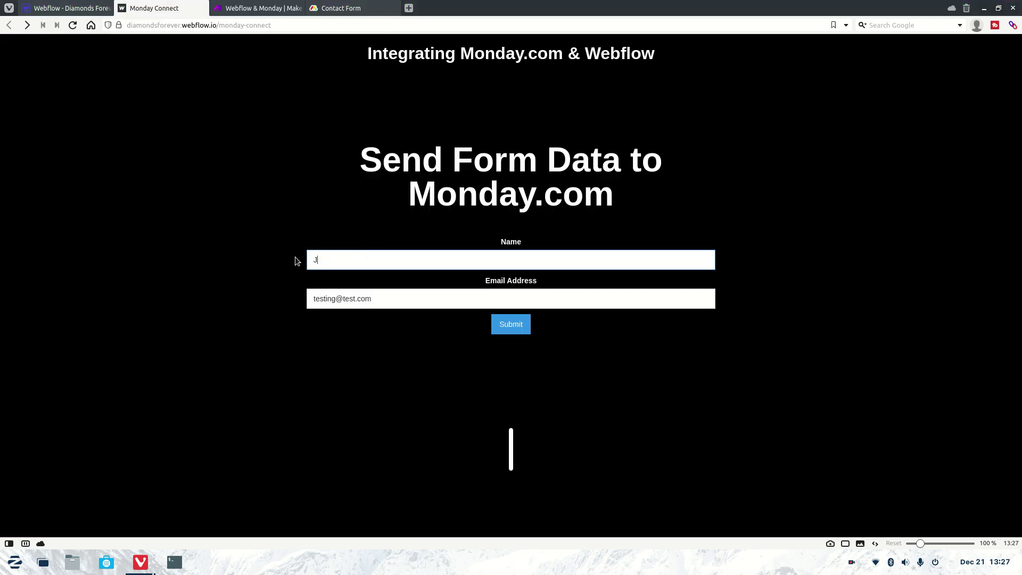
text(ohn Doe)
Replace the email with a new test address and submit the contact form
drag(334, 299, 294, 304)
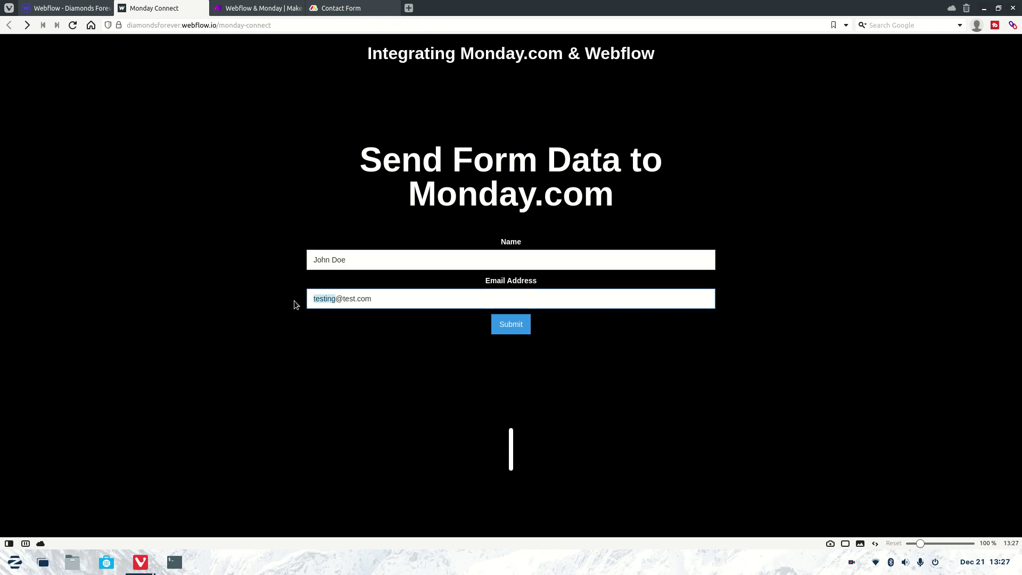
text(john)
click(231, 300)
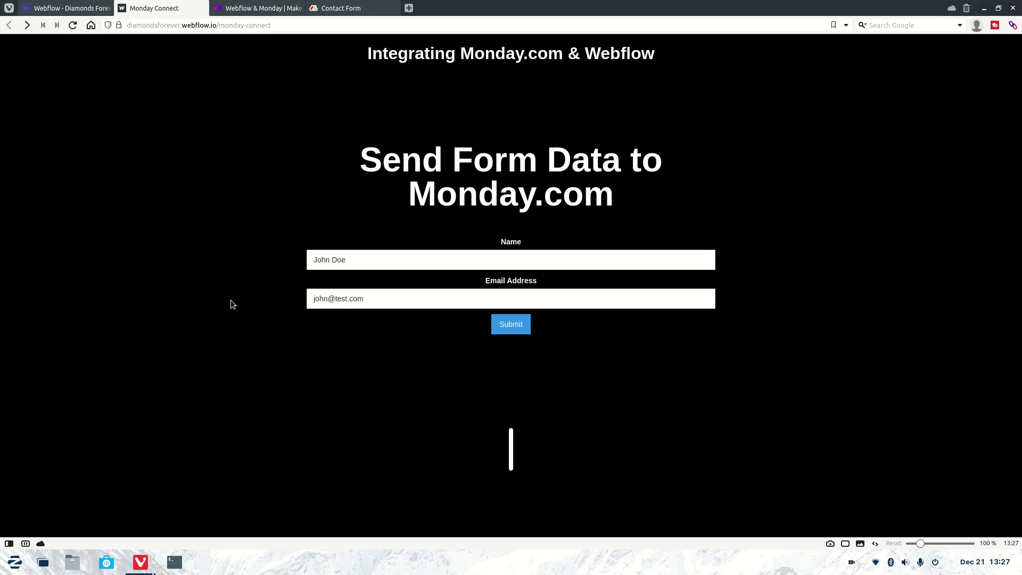
click(520, 330)
click(266, 8)
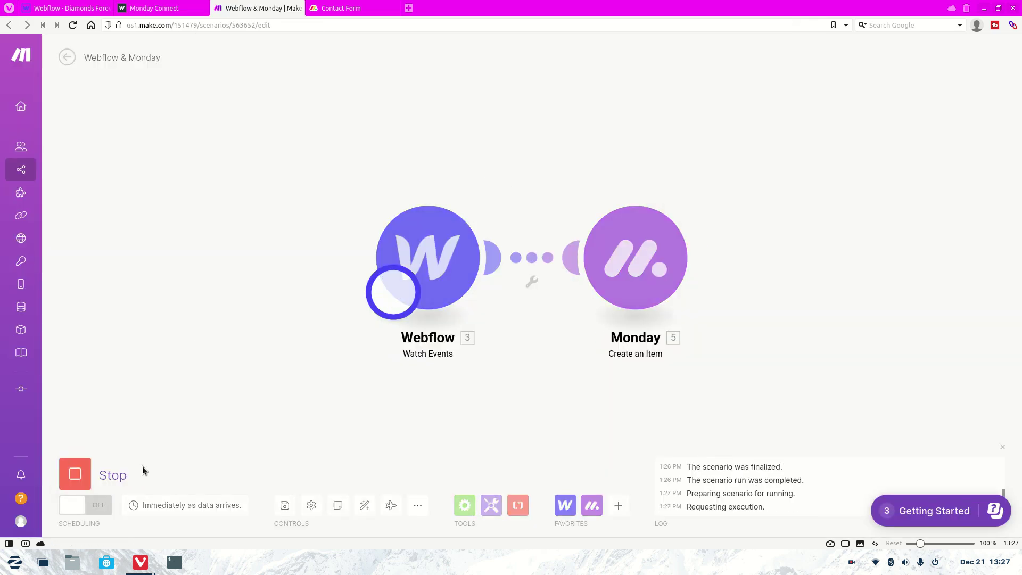
Resend the contact form and check the Contact Form board for the new Leads item
click(160, 8)
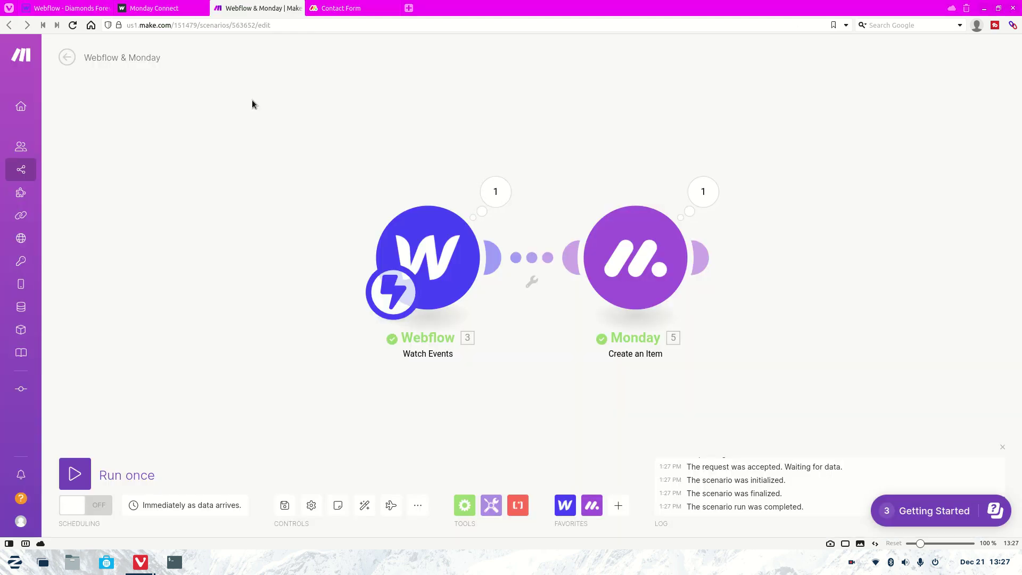
click(317, 9)
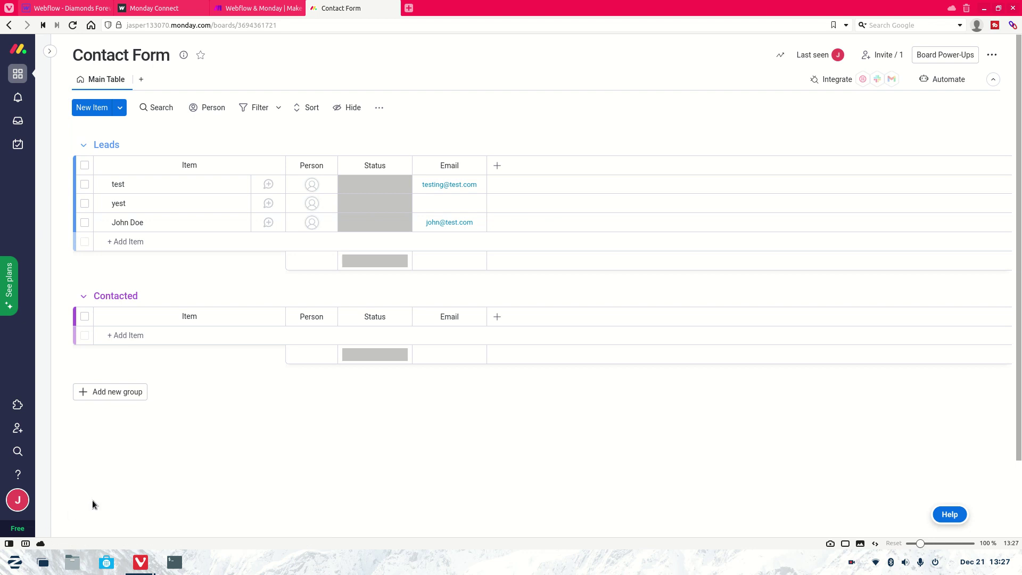
From the account menu's Developers area, open the My Access Tokens page
click(18, 502)
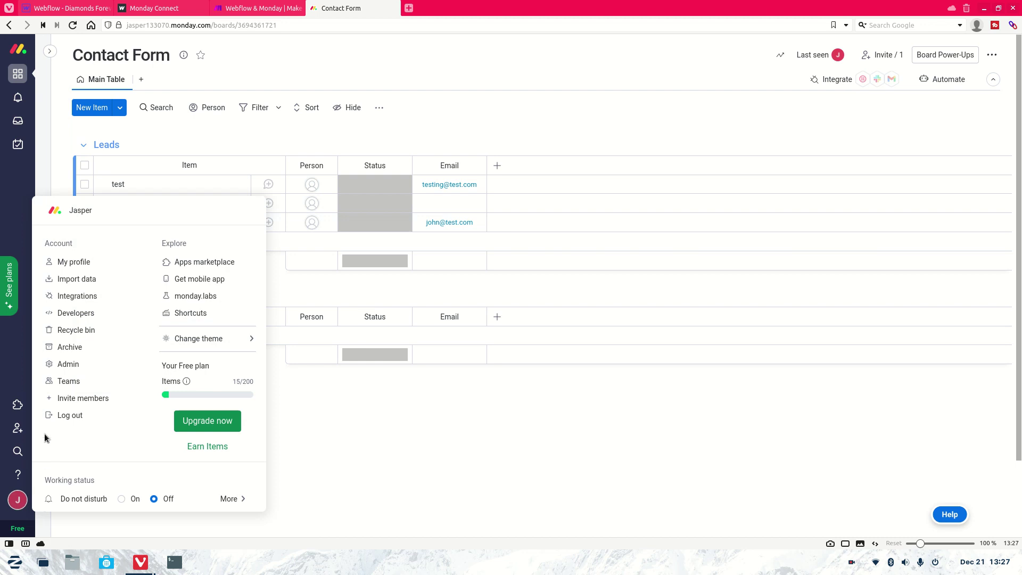
click(72, 313)
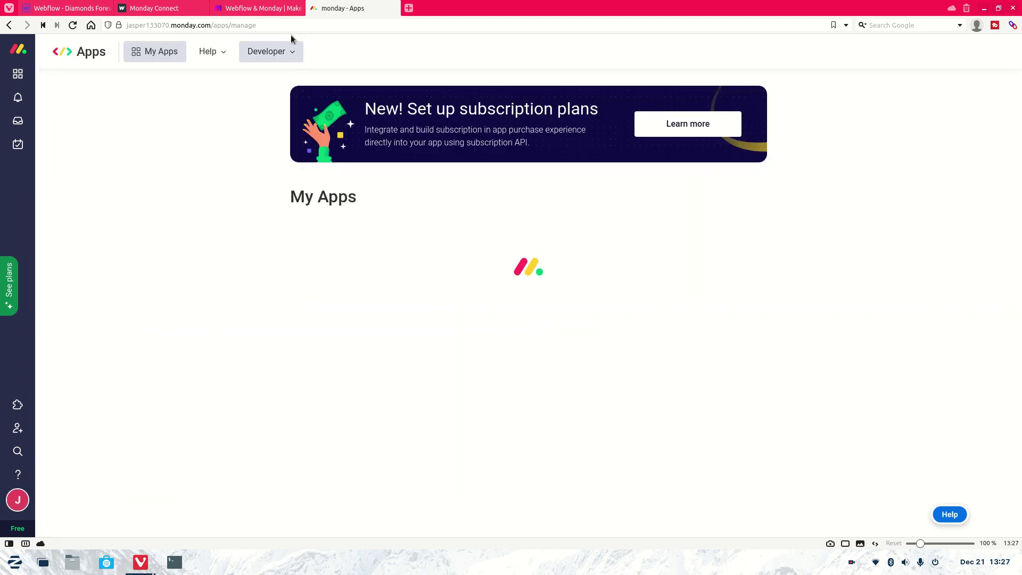
click(285, 51)
click(288, 75)
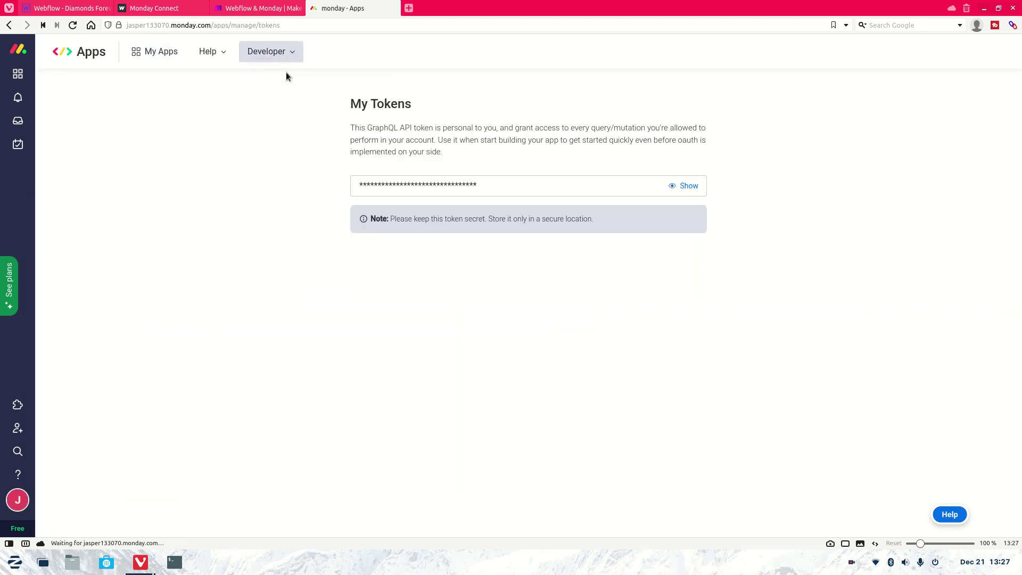